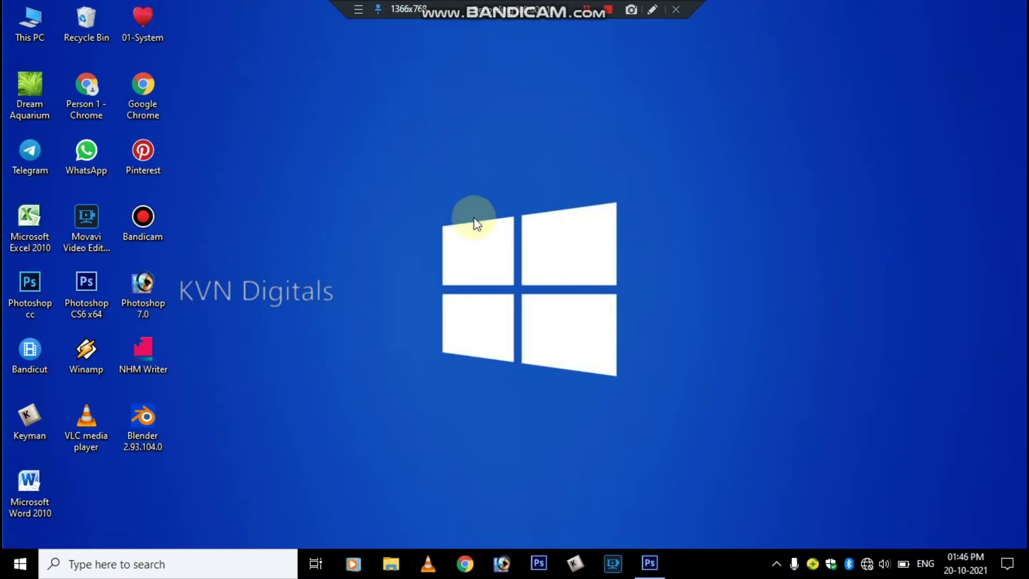
Step: Switch to Photoshop and create a docked white RGB document, 20 inches wide by 8 inches high at 300 pixels/inch
click(657, 563)
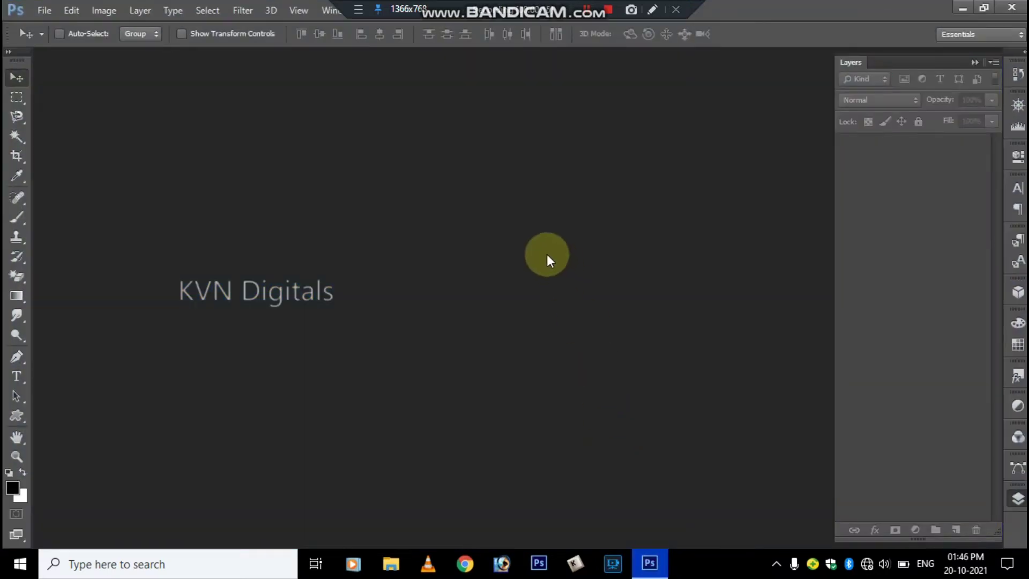
key(ctrl+n)
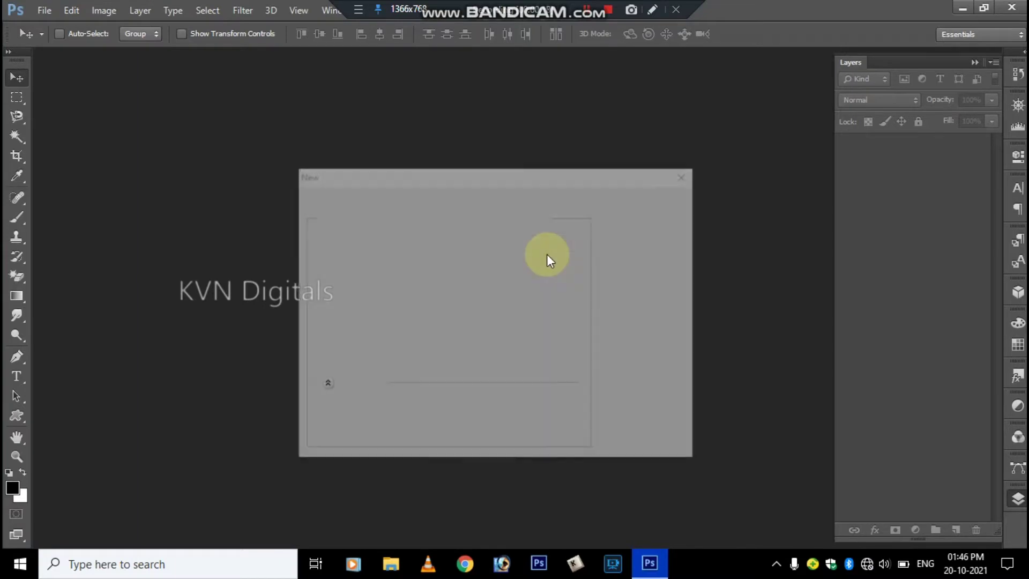
key(Tab)
key(Tab)
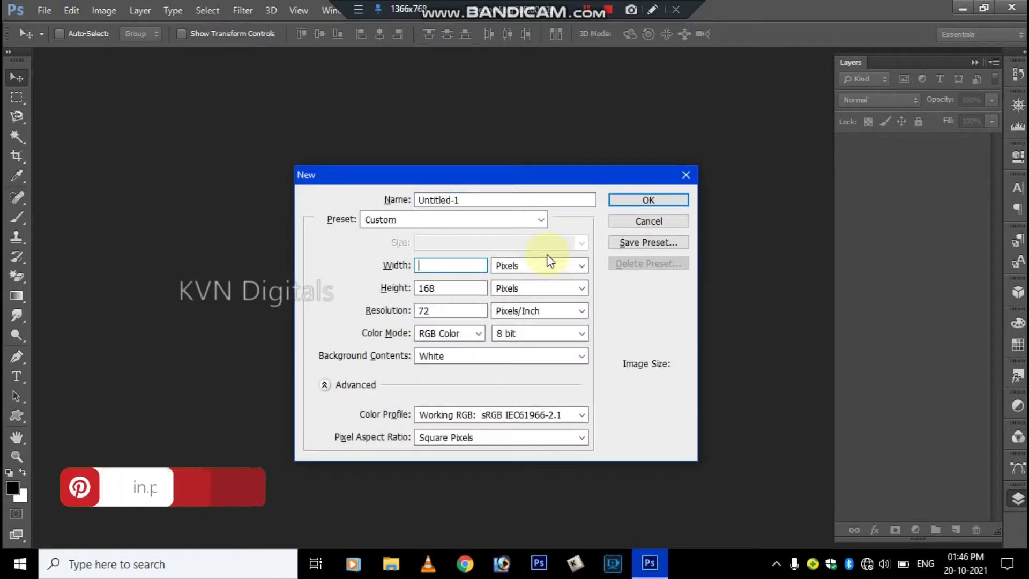
text(20)
key(Tab)
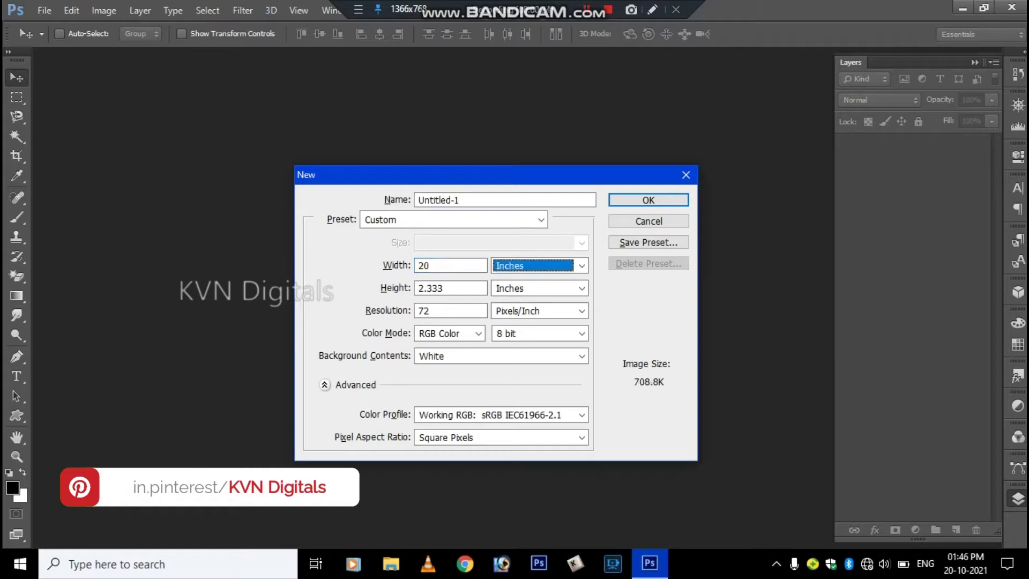
key(Tab)
key(BackSpace)
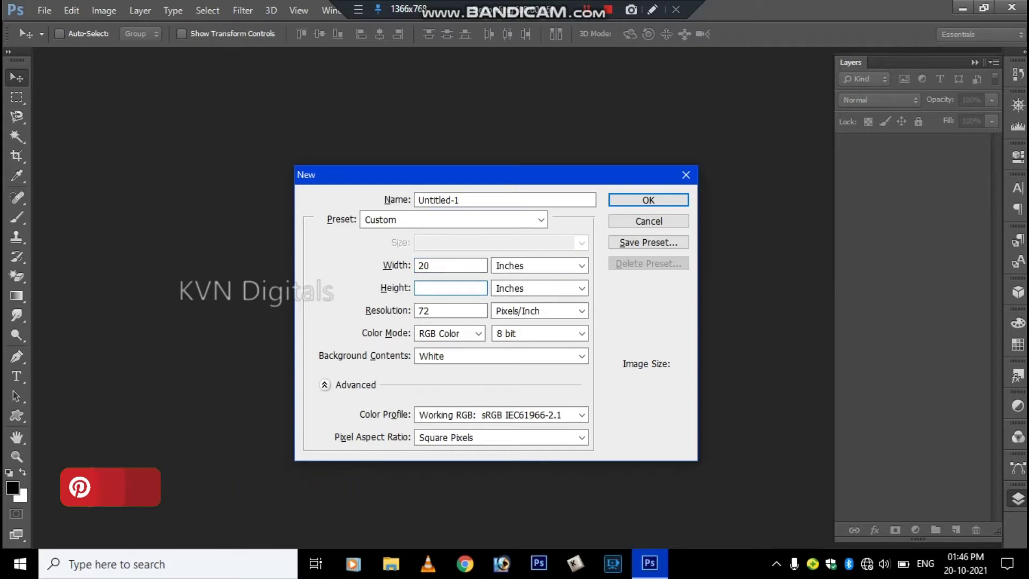
text(8)
key(Tab)
key(Tab)
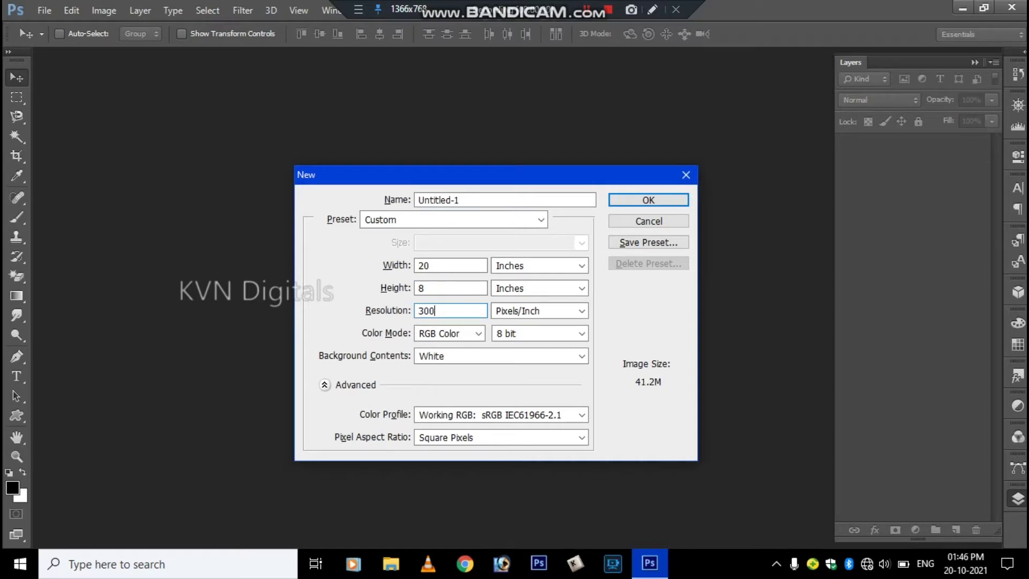
key(Return)
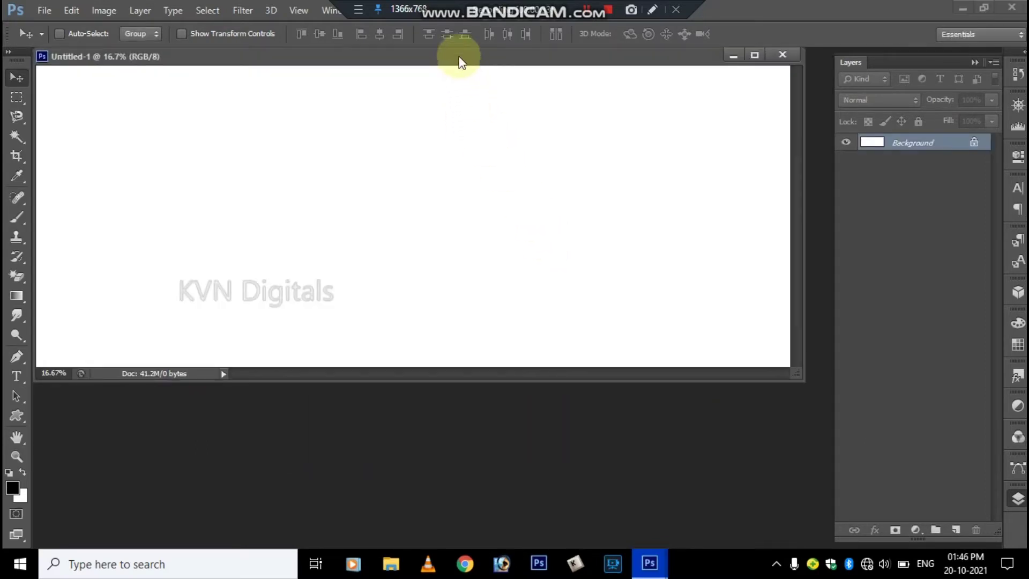
drag(460, 61, 443, 52)
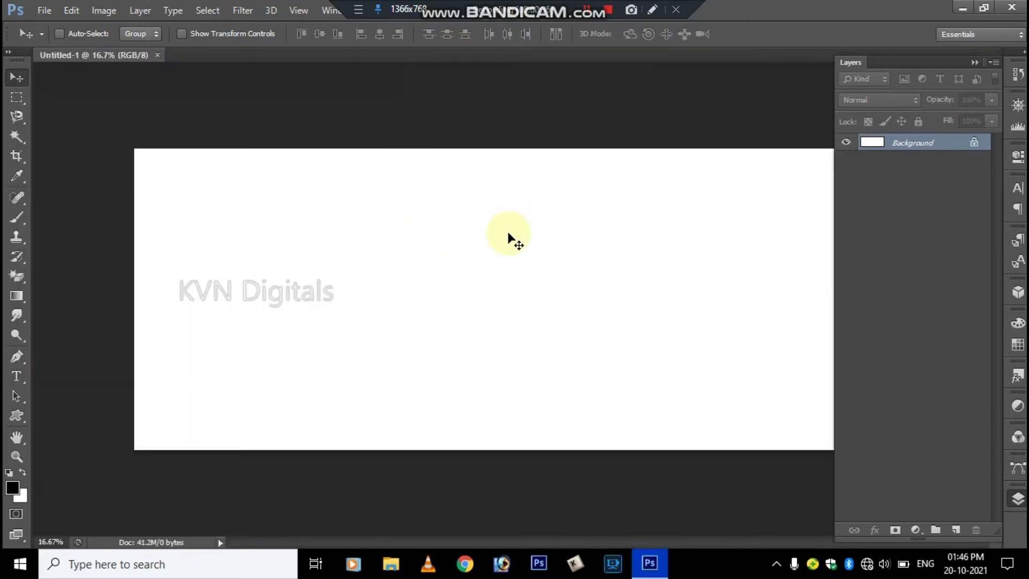
Step: Open the green gradient picture "images" and copy its whole content into the new document as a layer
key(ctrl+o)
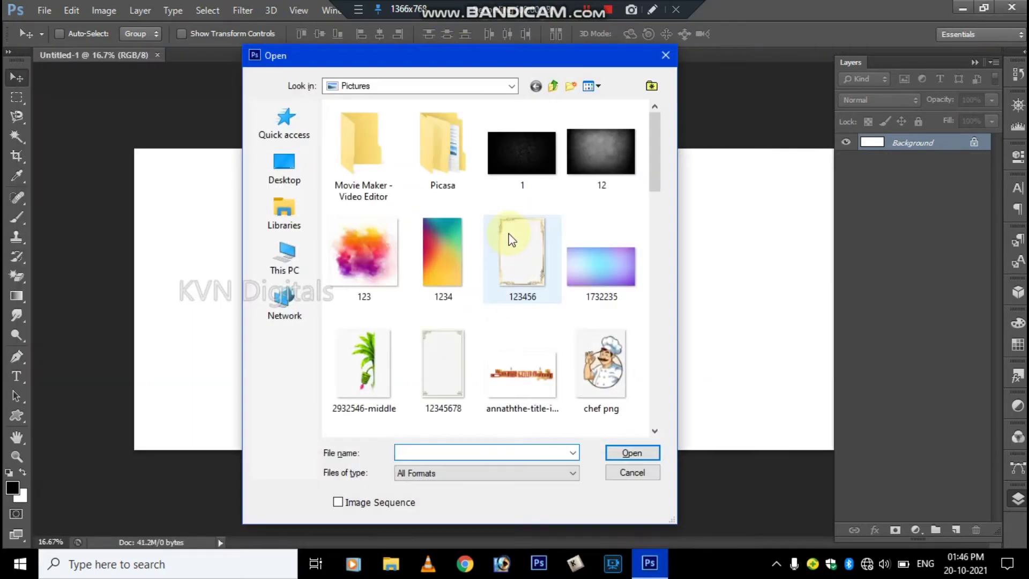
scroll(517, 252, down, 5)
click(602, 408)
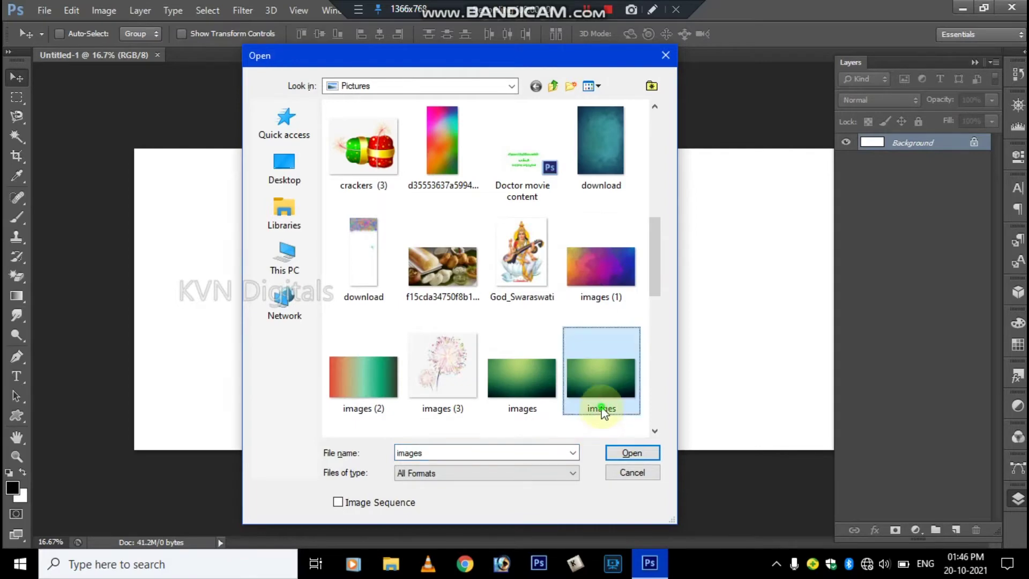
double_click(601, 407)
key(ctrl+a)
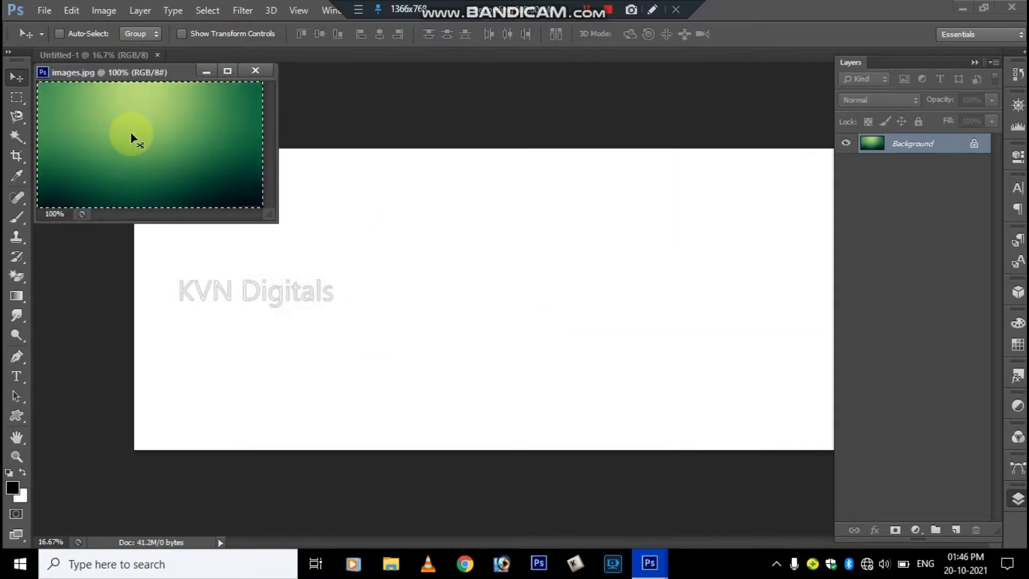
key(ctrl+w)
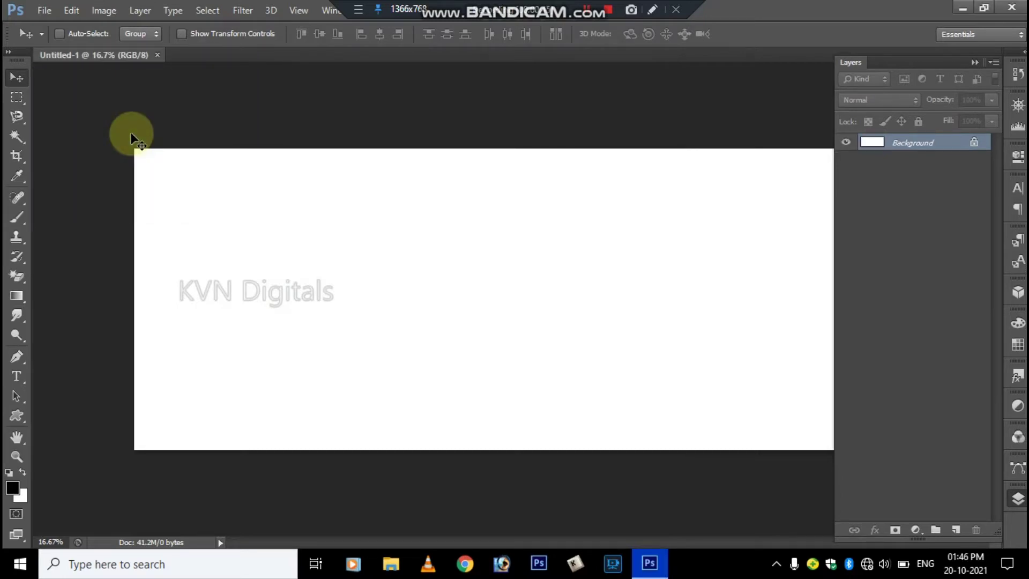
key(ctrl+v)
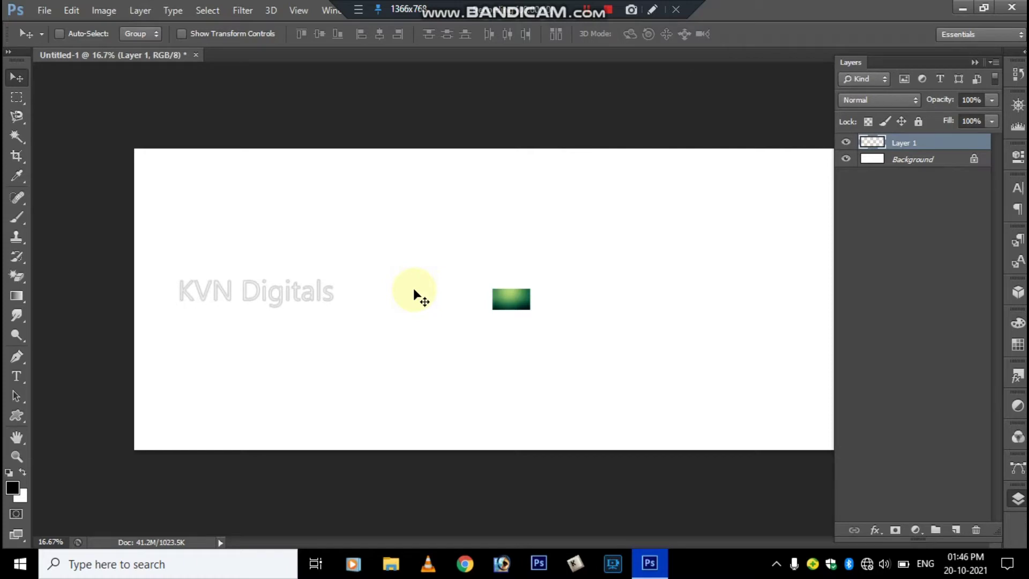
Step: Scale and stretch the pasted green gradient until it covers the whole canvas
key(ctrl+t)
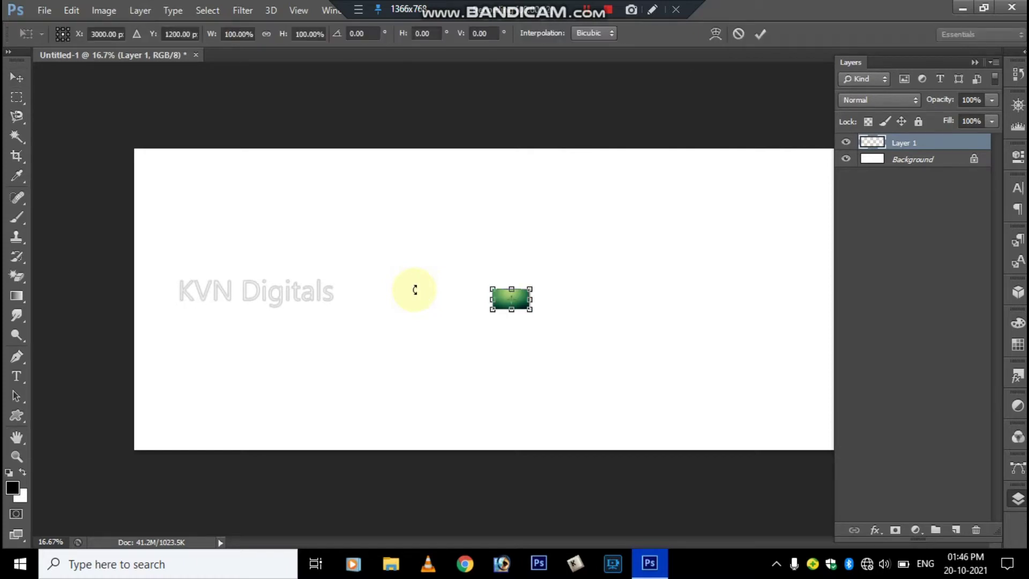
drag(533, 289, 829, 216)
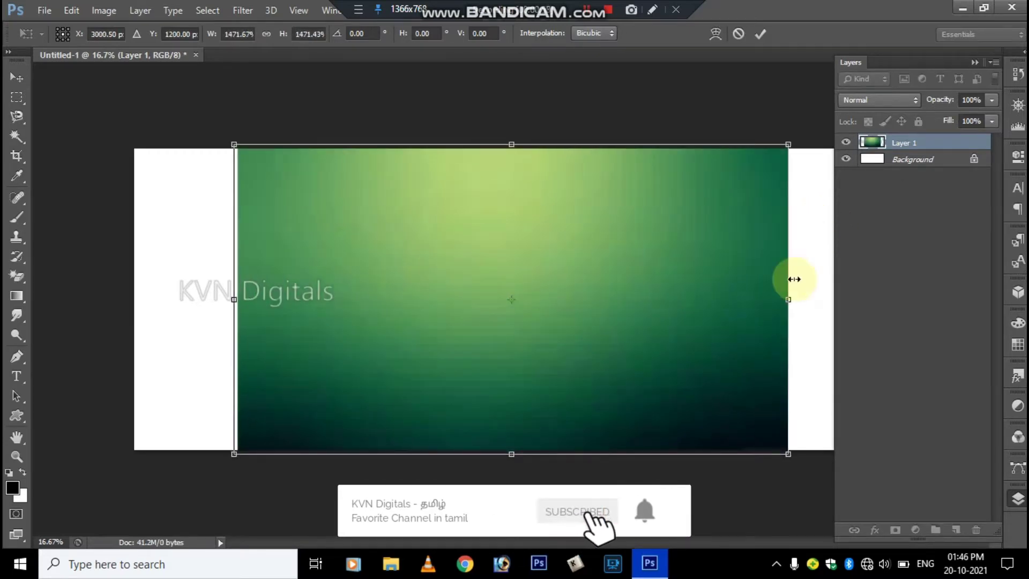
key(Tab)
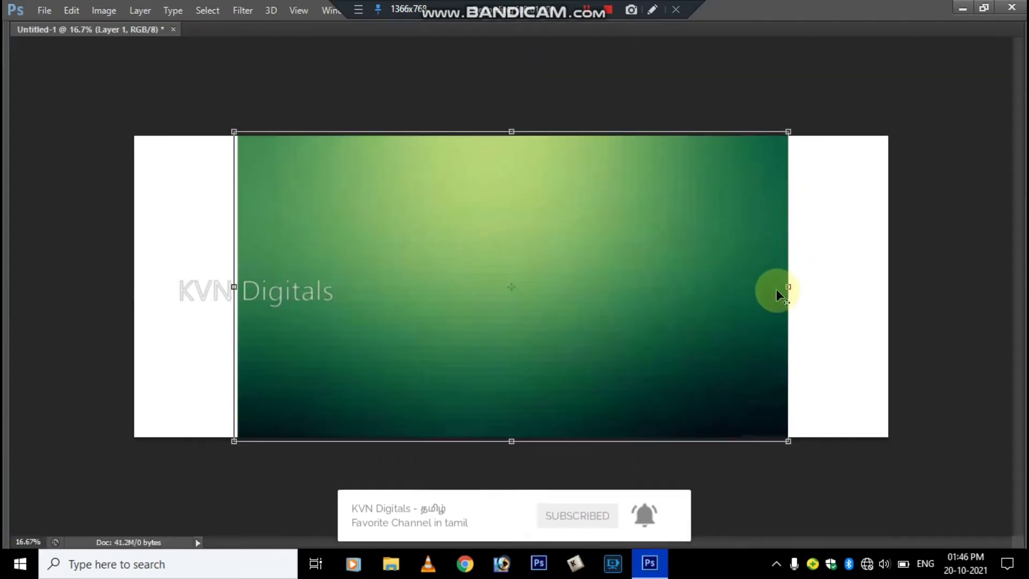
drag(788, 289, 899, 310)
key(Return)
key(Tab)
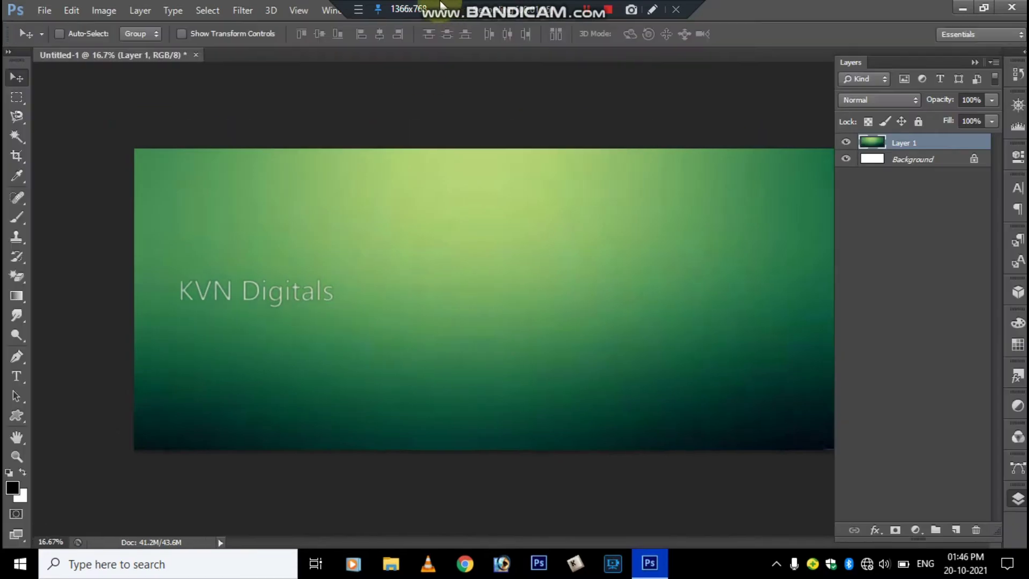
Step: Smooth the gradient layer with a Gaussian Blur of 160.4 pixels radius
click(236, 8)
mouse_move(391, 162)
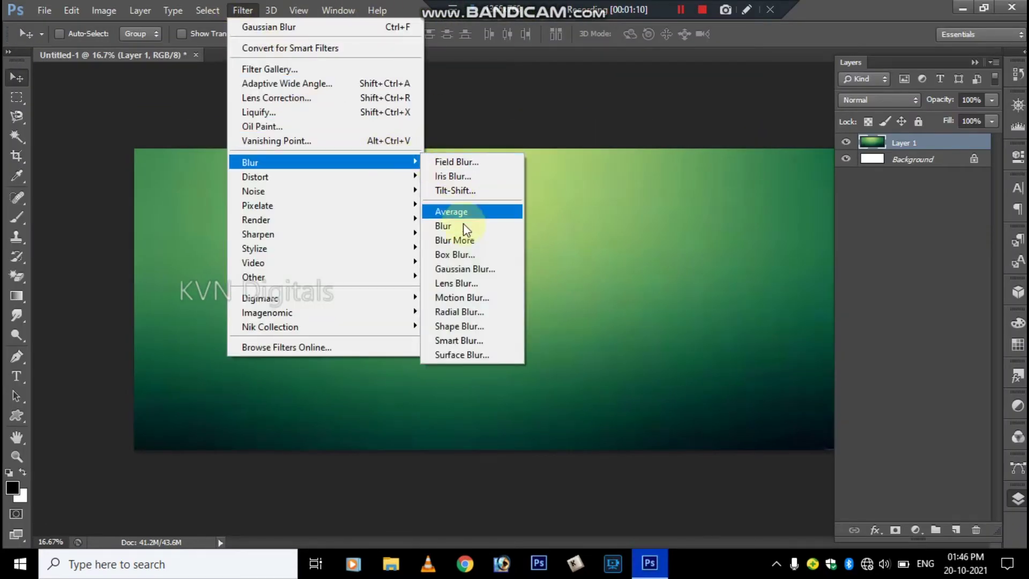
click(465, 269)
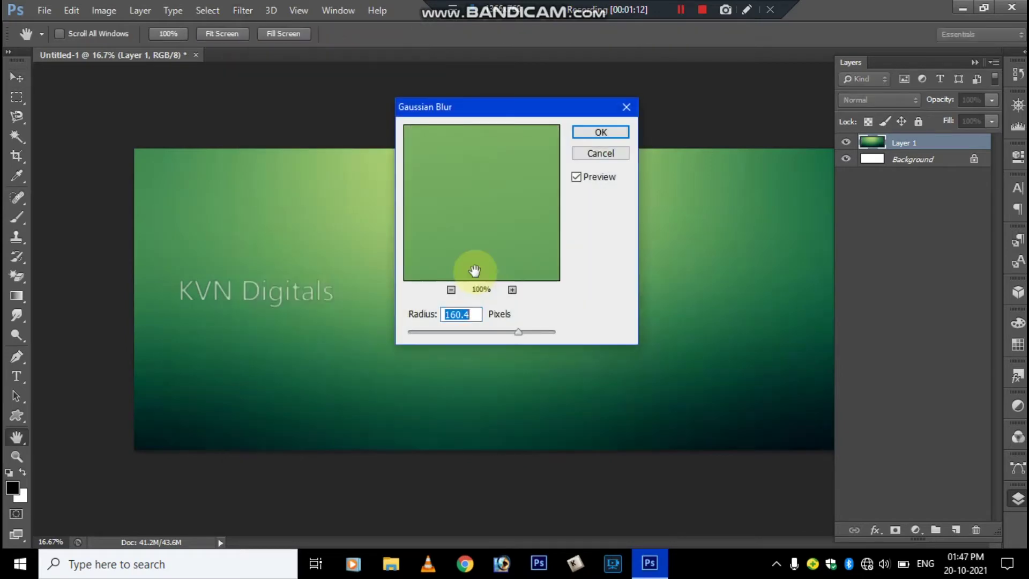
click(588, 133)
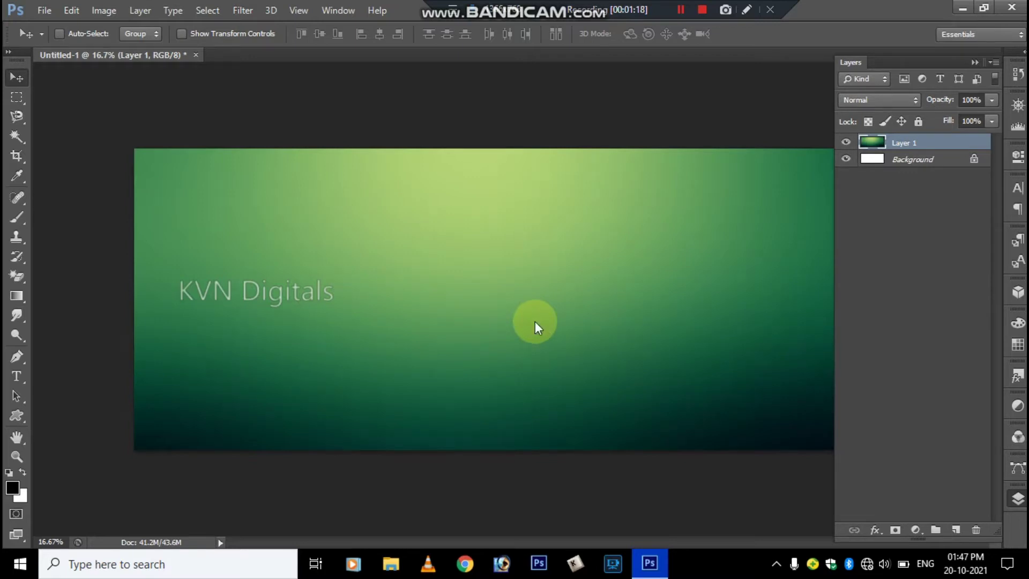
Step: Open the four firecracker pictures together: both "crackers (1)" files, "crackers (2)" and "crackers (3)"
key(ctrl+o)
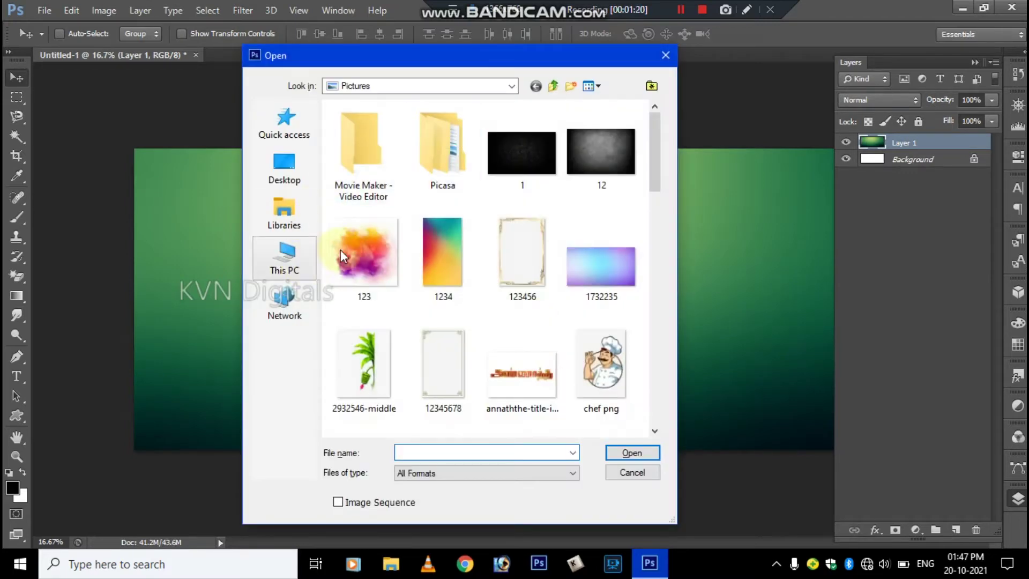
scroll(361, 249, down, 3)
click(383, 375)
ctrl+click(442, 257)
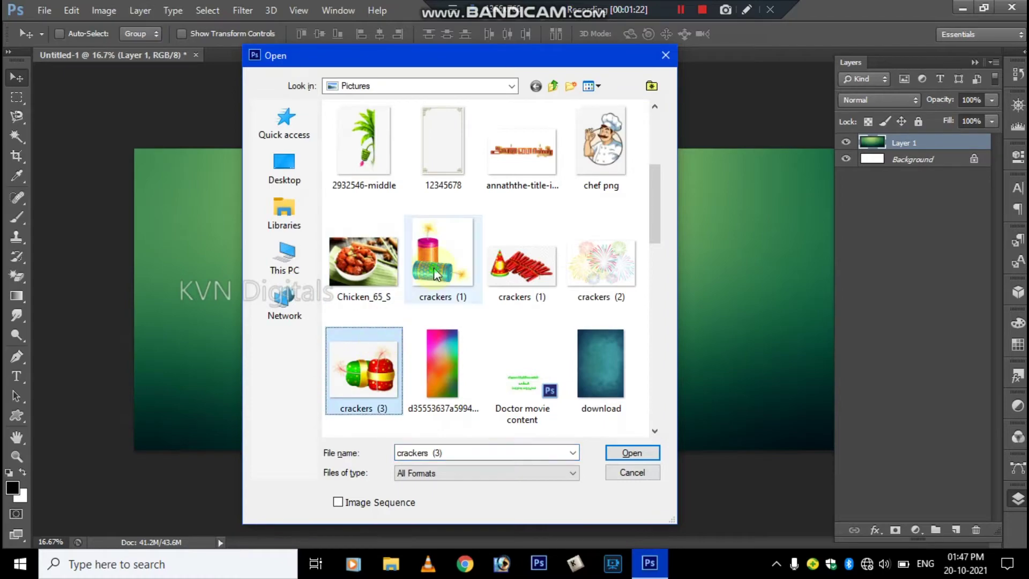
ctrl+click(511, 258)
ctrl+click(600, 263)
click(615, 455)
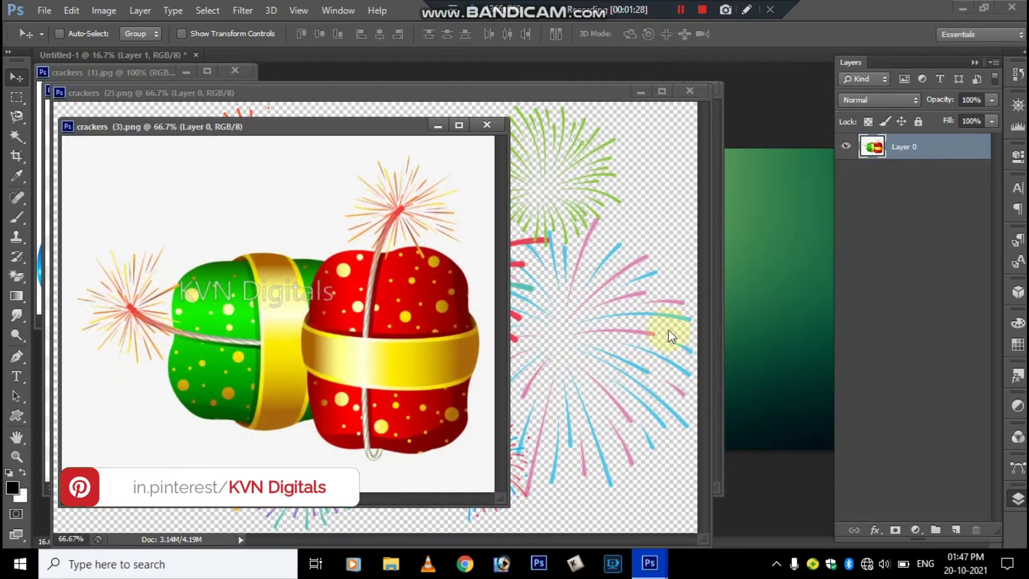
Step: Copy the fireworks from crackers (2).png into the banner document and close the source file
drag(668, 330, 747, 282)
click(590, 238)
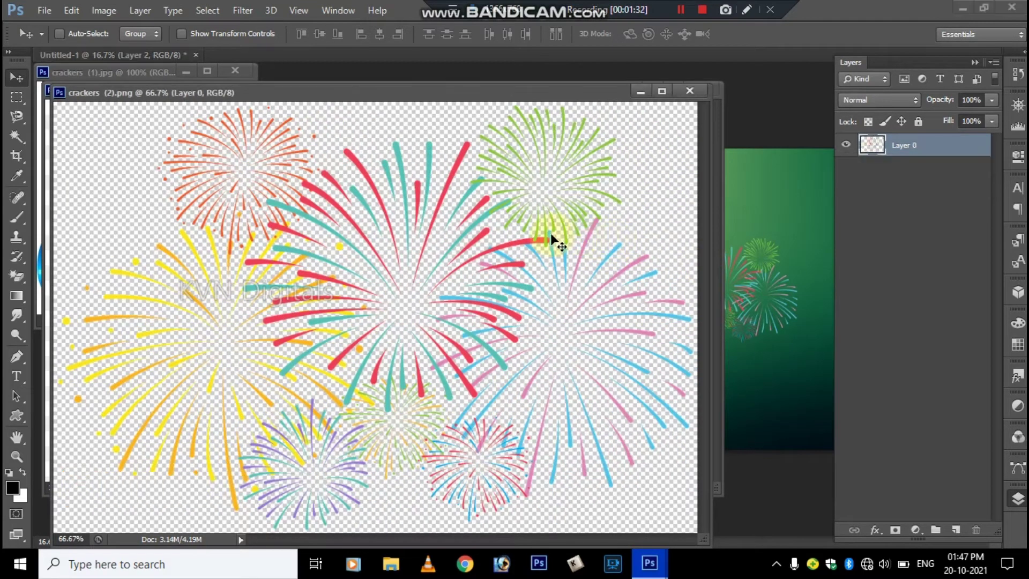
key(ctrl+w)
Step: Copy the green and red round crackers from crackers (3).png into the banner and close the source file
right_click(347, 247)
click(368, 256)
drag(308, 276, 728, 284)
click(492, 126)
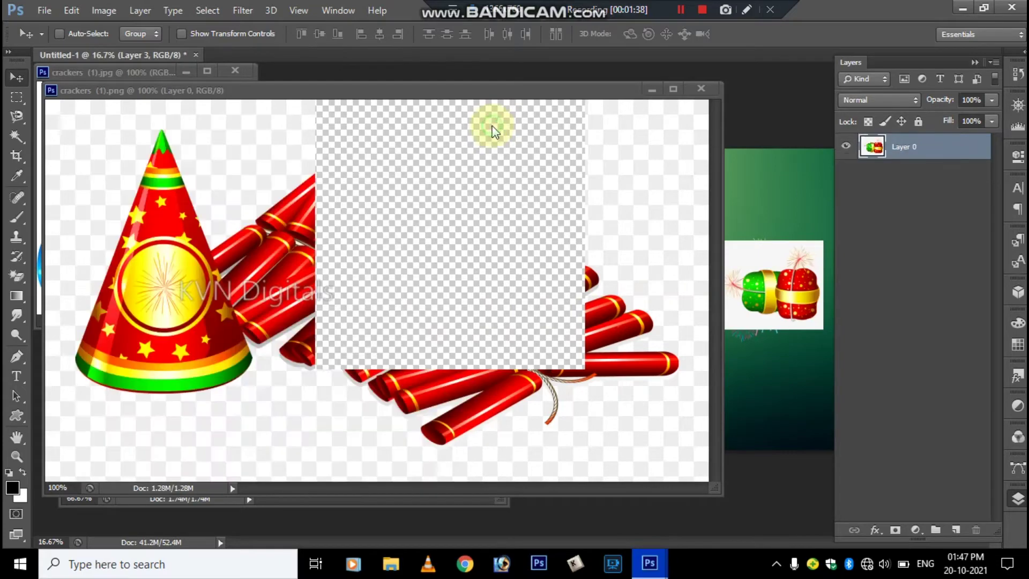
Step: Copy the cone and red firecrackers from crackers (1).png and the two cylinder crackers from crackers (1).jpg into the banner, closing both source files
drag(203, 290, 767, 273)
click(704, 92)
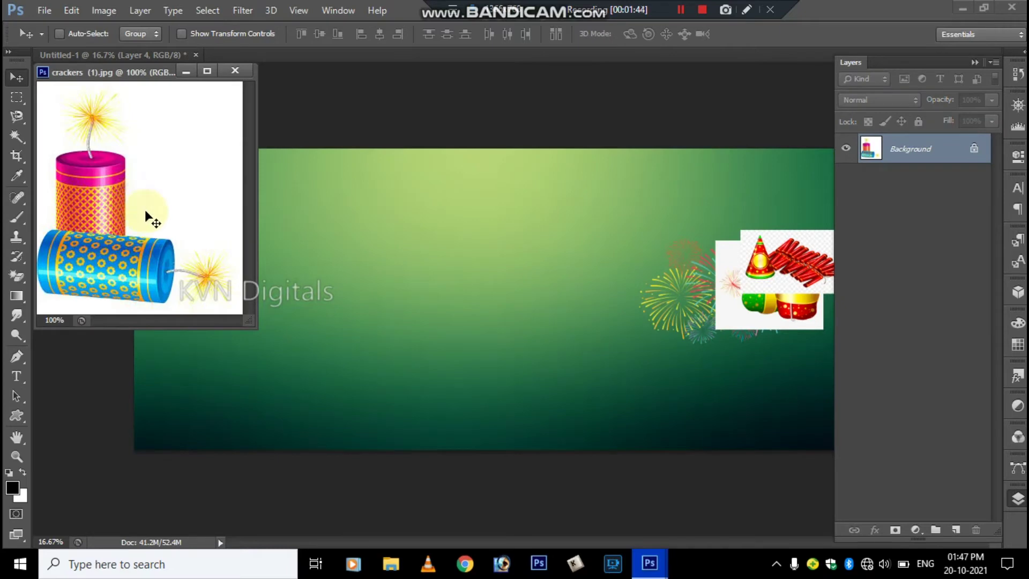
drag(146, 211, 511, 242)
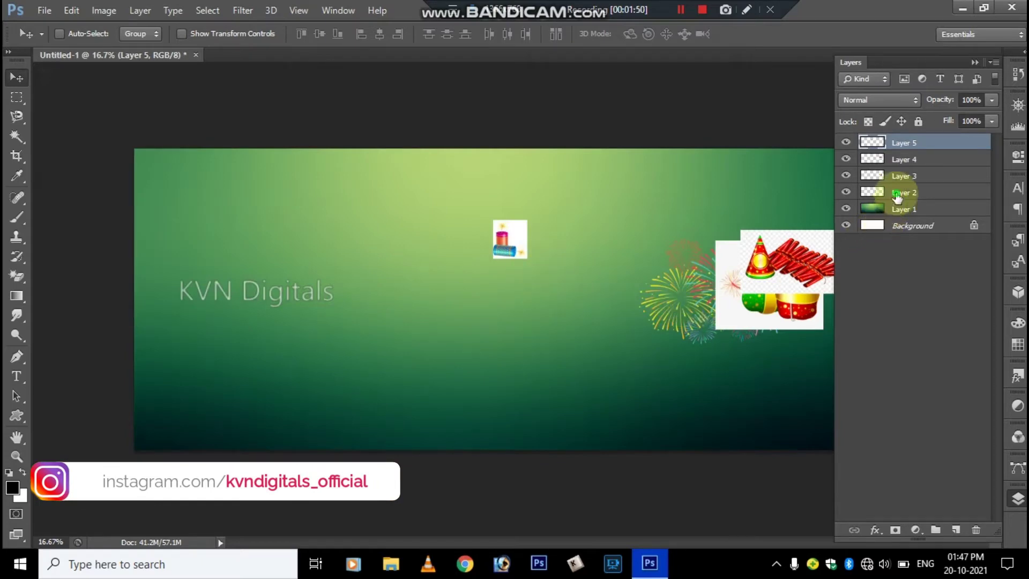
Step: Move the fireworks on Layer 2 to the left half of the banner and hide that layer
click(871, 193)
drag(682, 274, 343, 274)
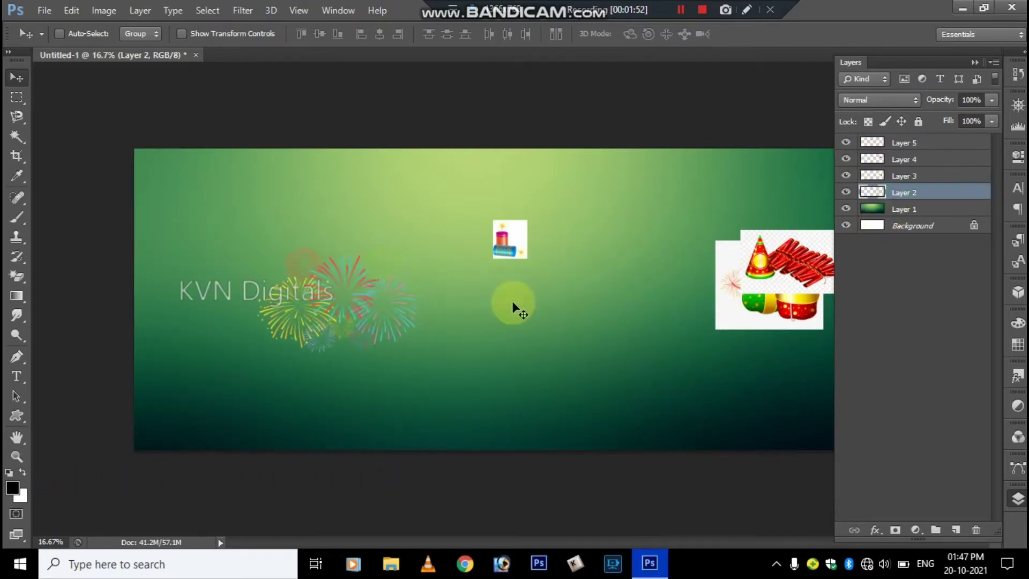
click(846, 192)
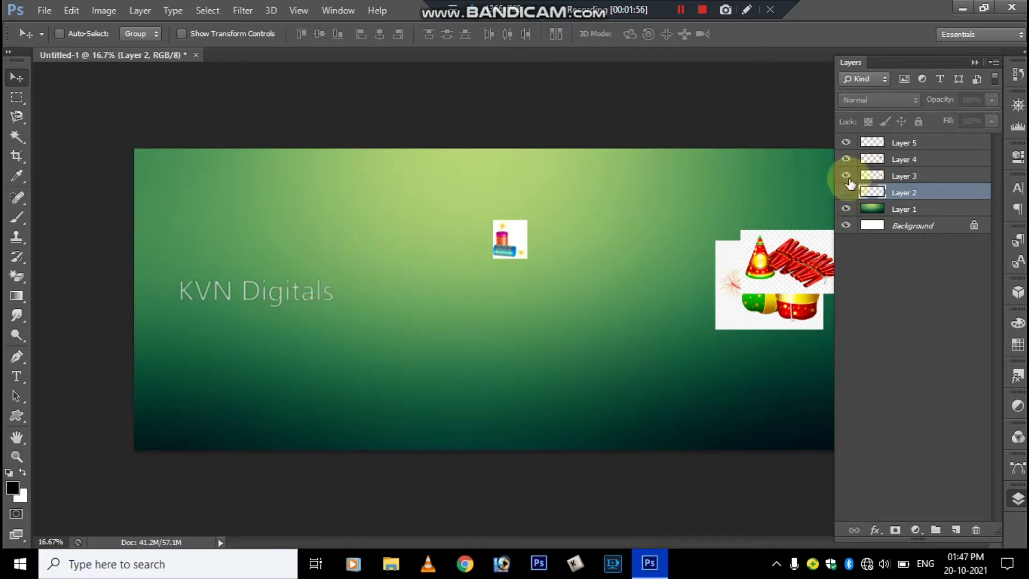
Step: Move the green and red crackers on Layer 3 below the banner's centre and remove their white background with the Magic Eraser
click(871, 176)
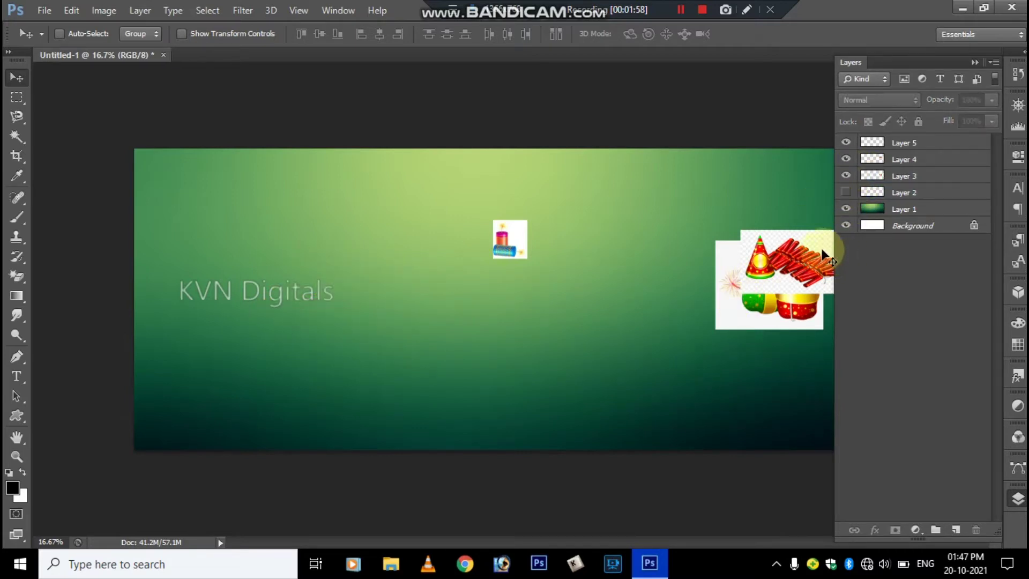
drag(786, 260, 457, 330)
key(w)
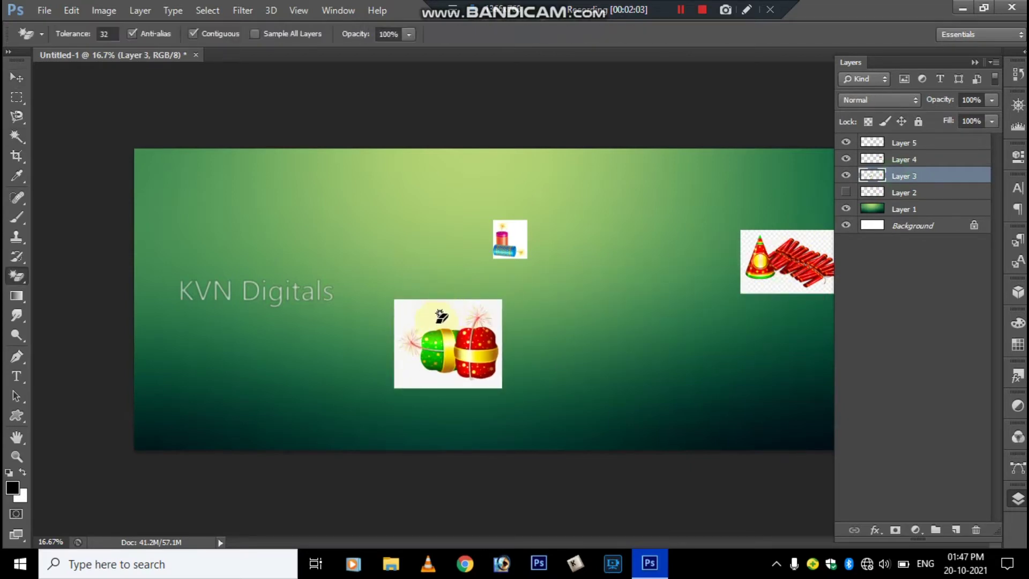
click(439, 318)
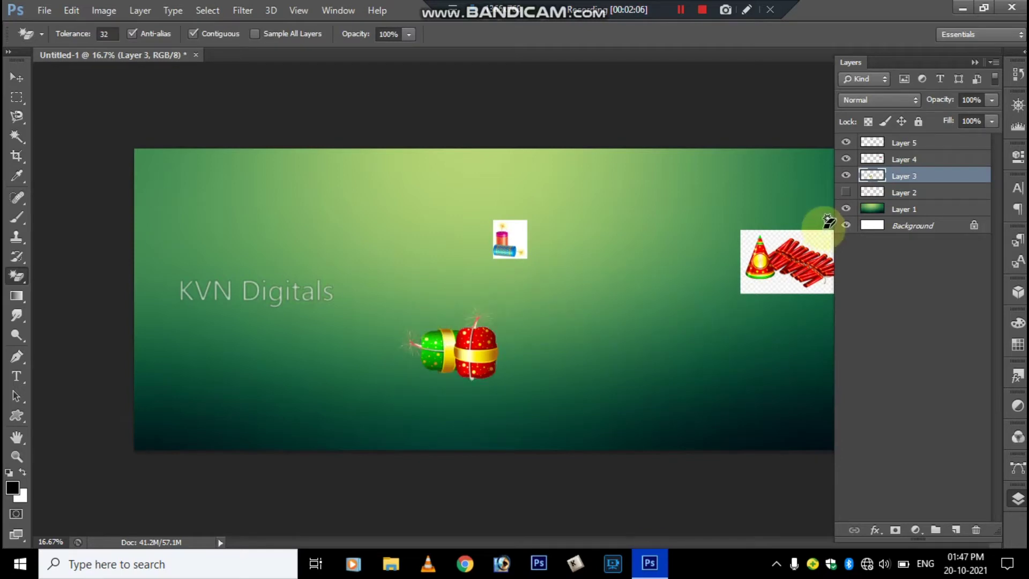
Step: Hide Layer 3 and move the cone and red firecrackers on Layer 4 below the banner's centre
click(846, 175)
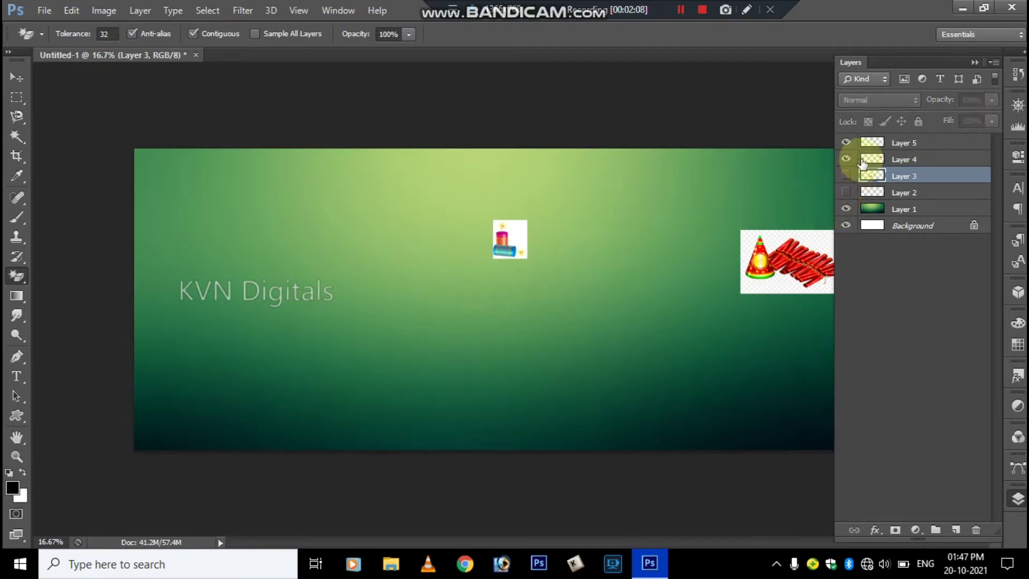
click(853, 158)
key(v)
drag(777, 266, 441, 356)
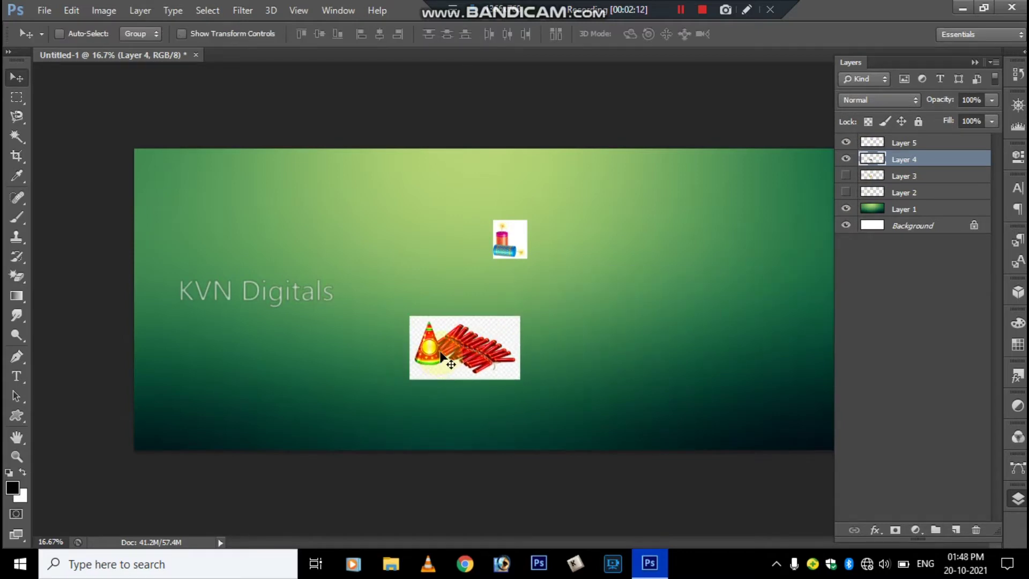
Step: Remove the white background around the Layer 4 crackers with the Magic Eraser, and hide Layers 4 and 5
key(e)
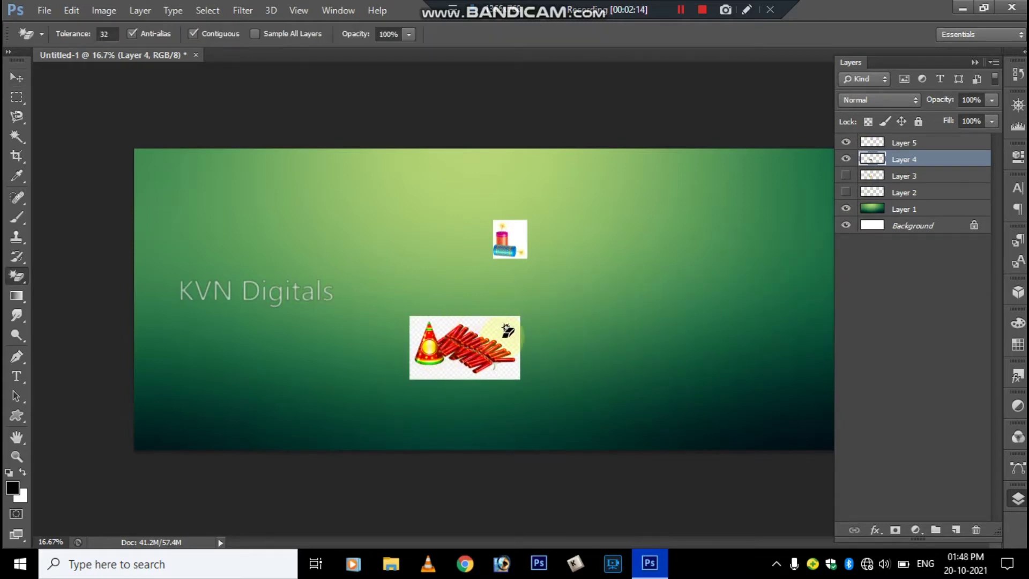
click(503, 336)
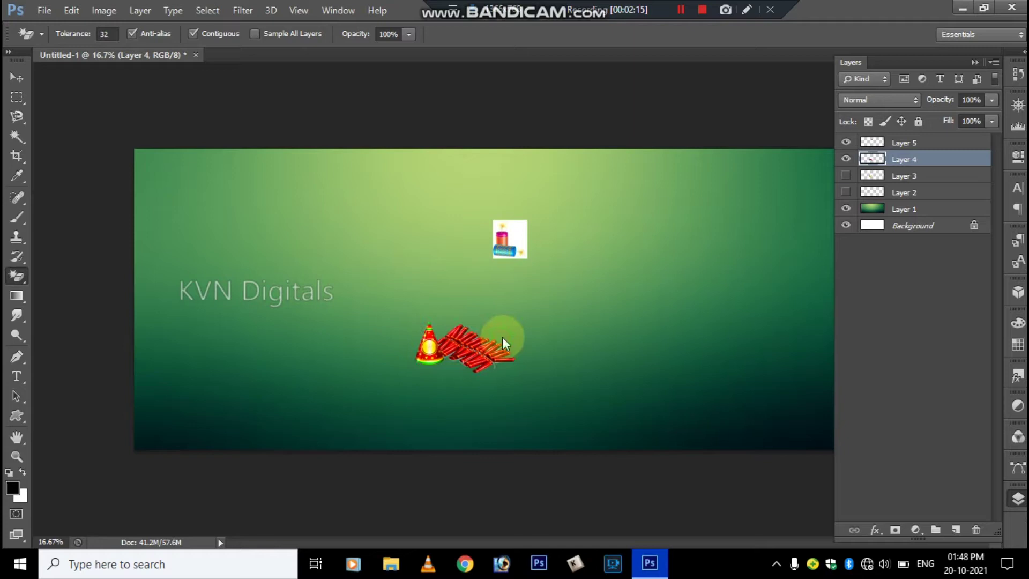
click(846, 160)
click(872, 141)
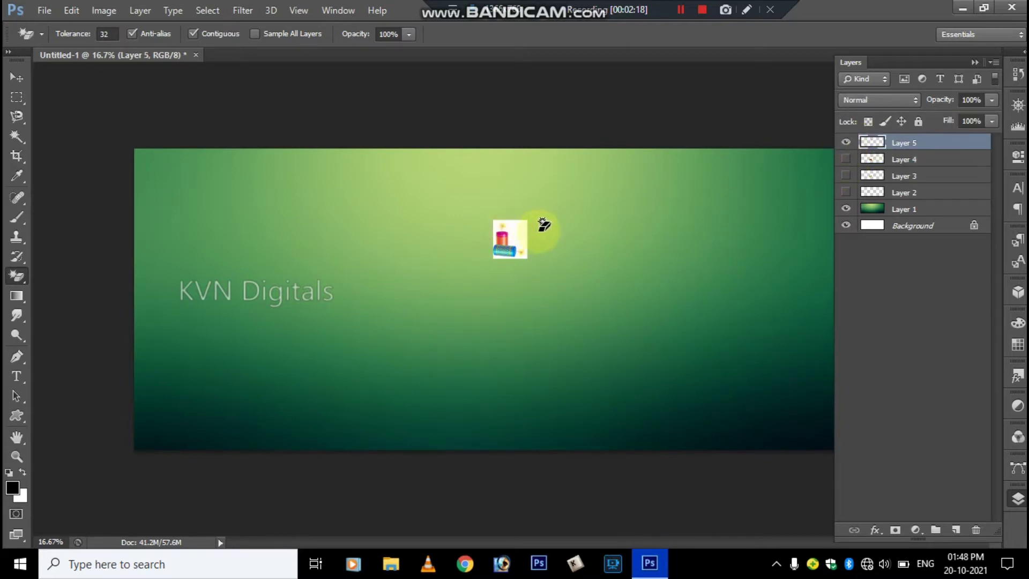
click(847, 144)
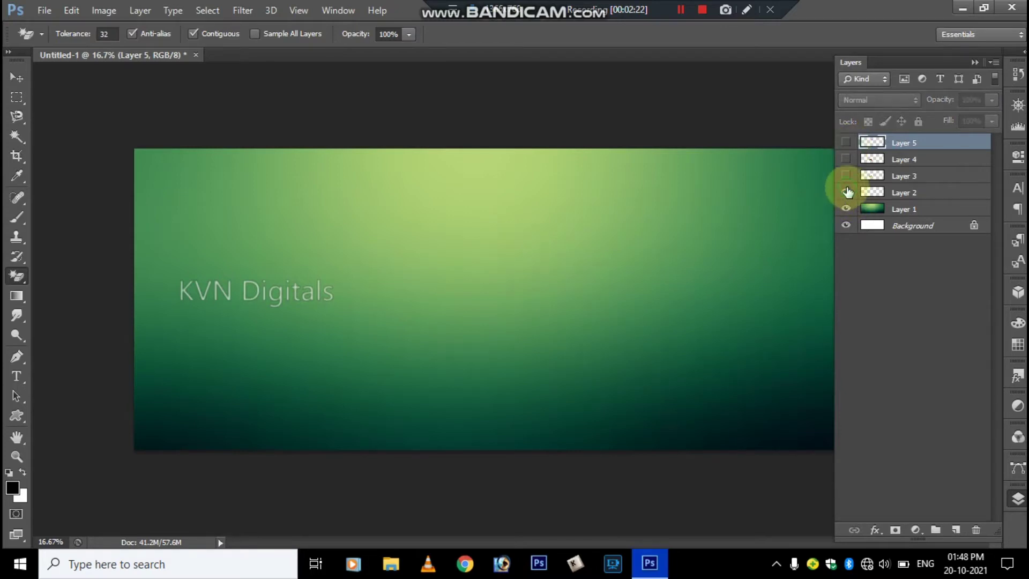
Step: Show the fireworks on Layer 2 and make that layer active
click(846, 191)
key(v)
right_click(369, 290)
click(376, 299)
drag(349, 300, 348, 306)
right_click(348, 306)
click(362, 316)
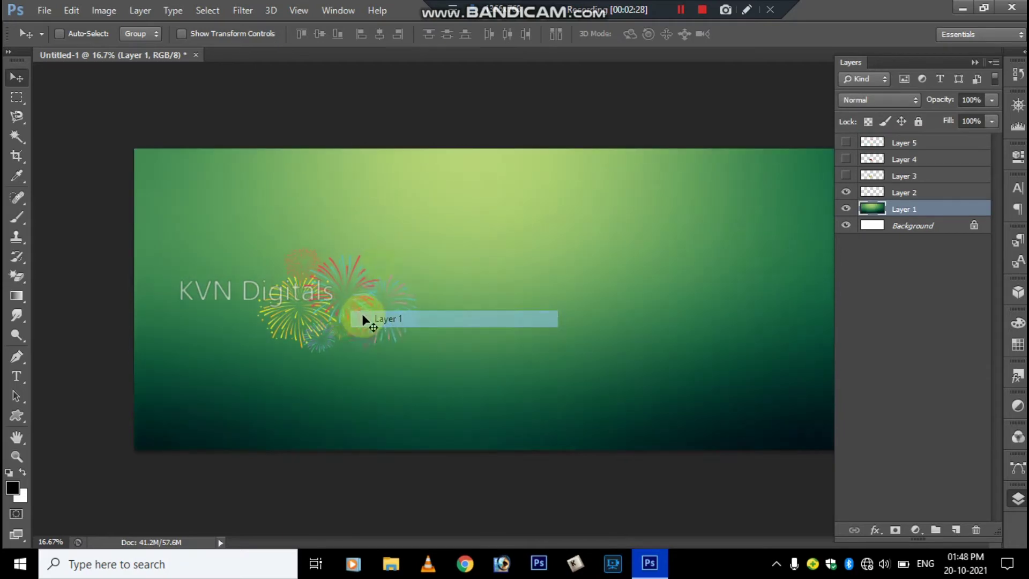
click(912, 192)
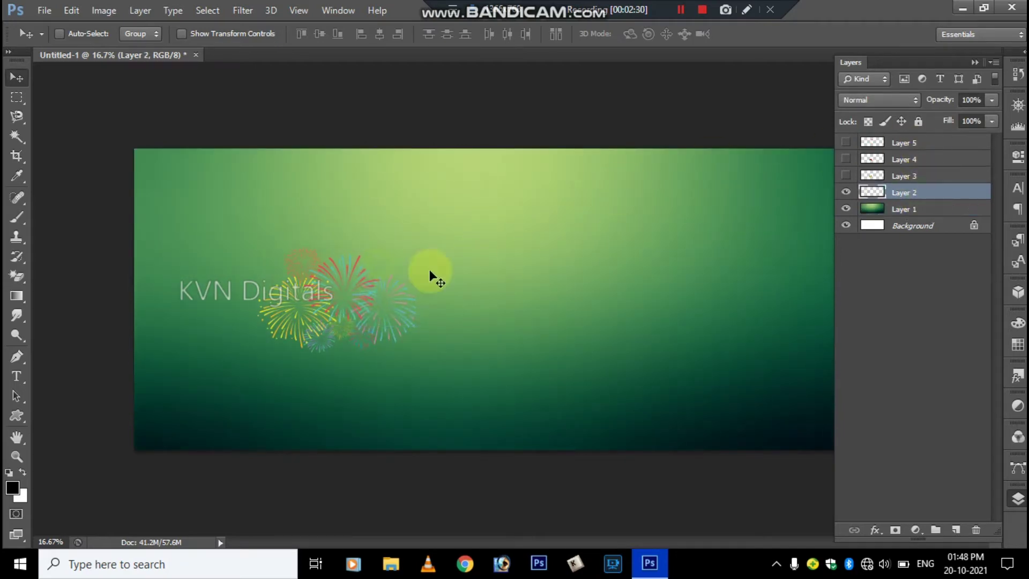
Step: Enlarge the fireworks on Layer 2 to fill most of the banner's left half
drag(358, 280, 359, 273)
key(ctrl+t)
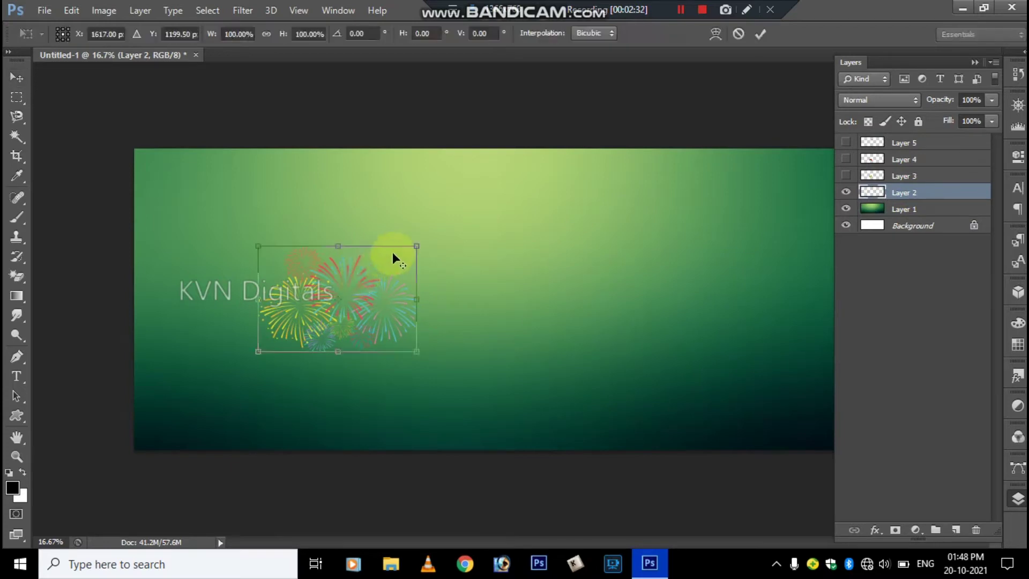
drag(419, 245, 499, 188)
drag(523, 426, 542, 407)
drag(432, 276, 415, 268)
key(Return)
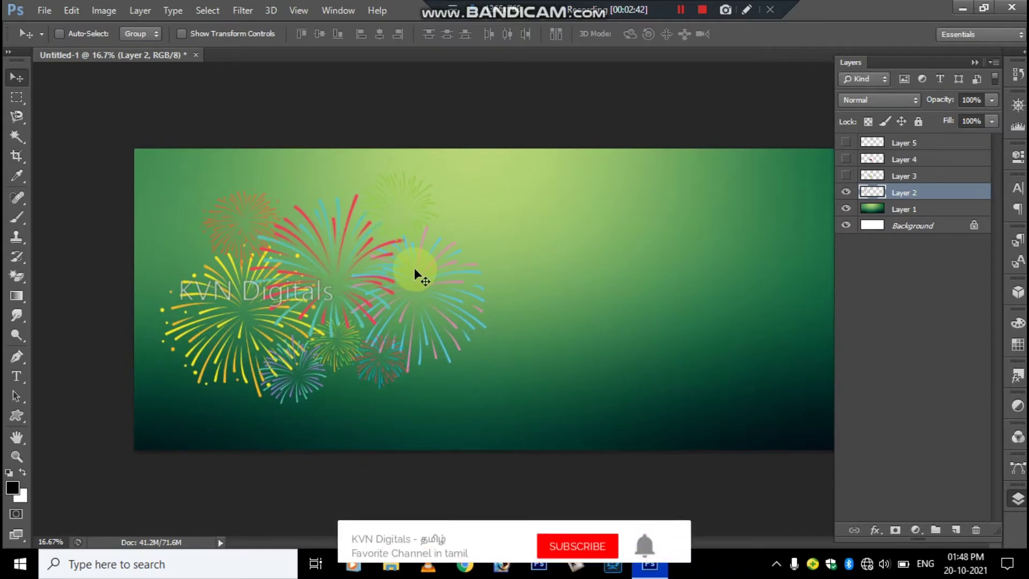
Step: Open Ajith psd file KVN Digitals.psd from Local Disk (E:)
key(ctrl+o)
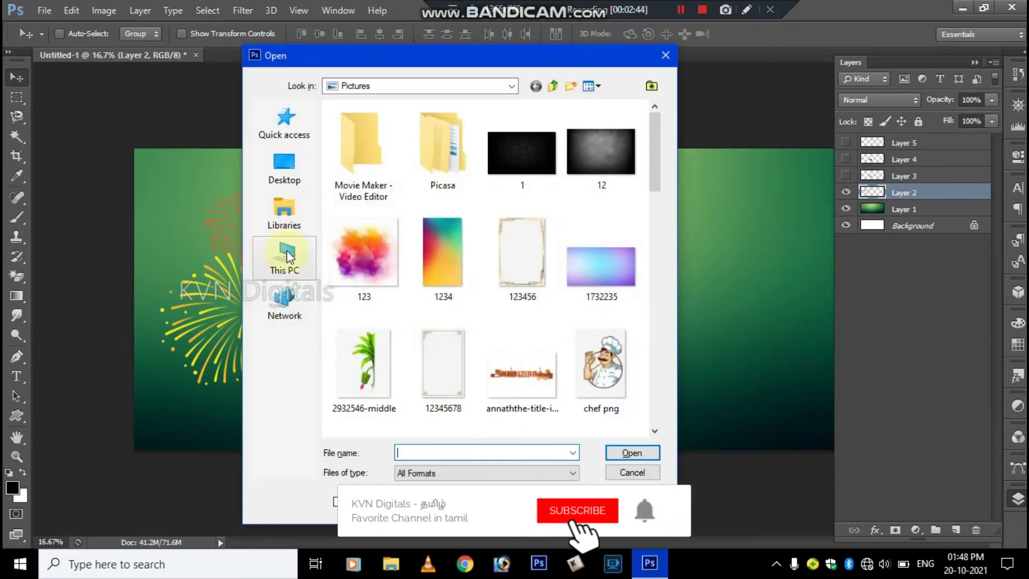
click(266, 250)
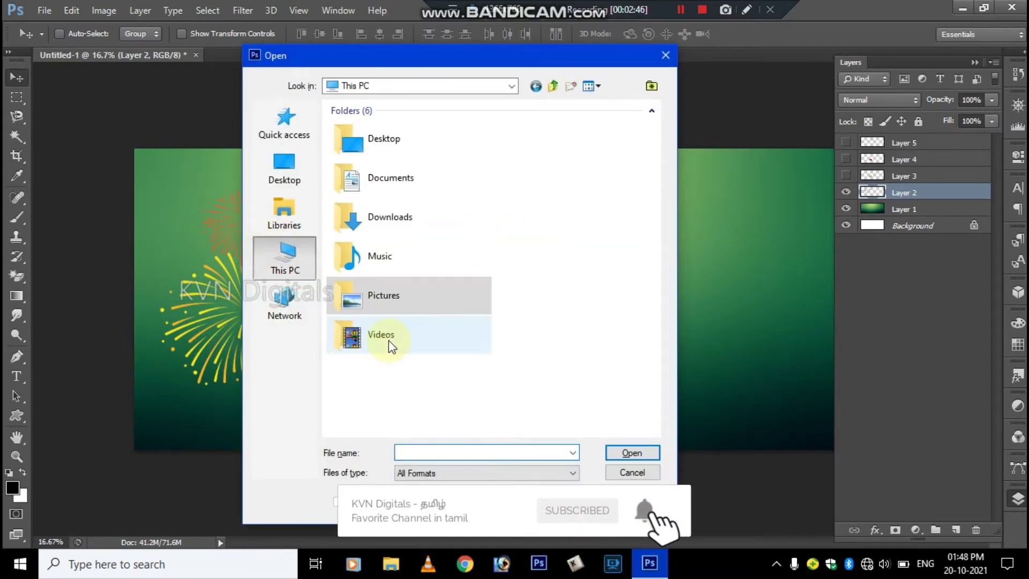
scroll(401, 346, down, 3)
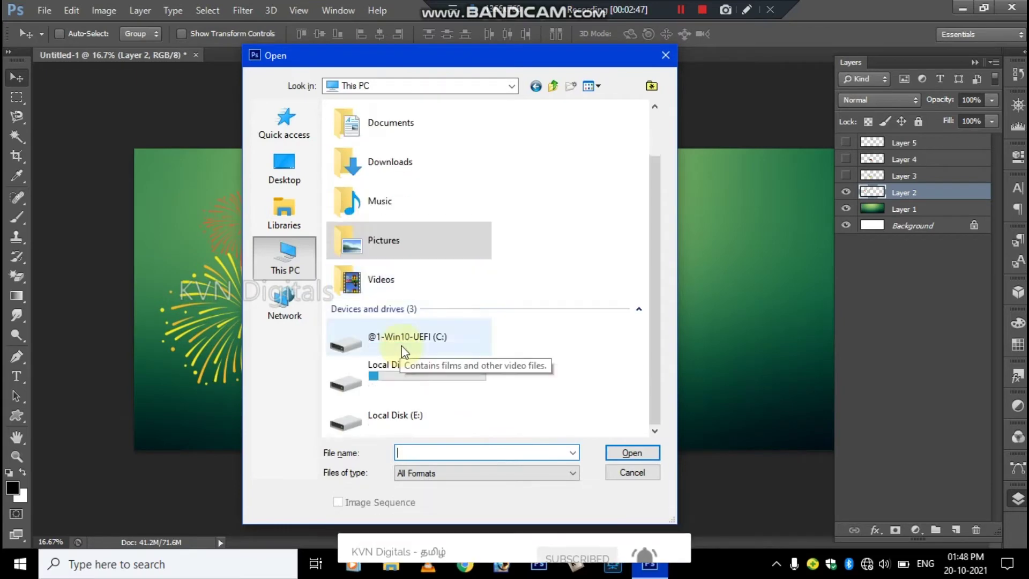
double_click(404, 412)
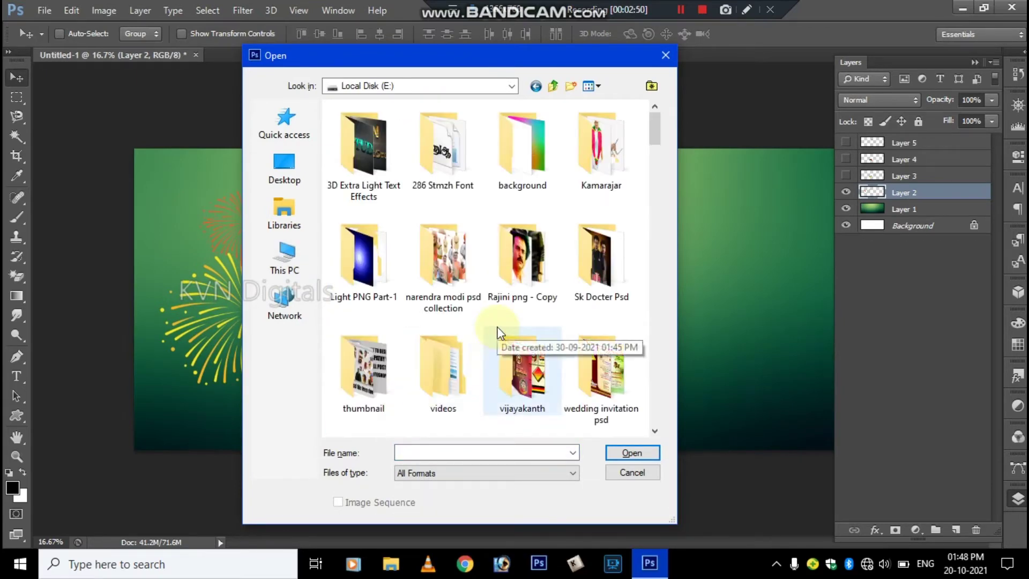
scroll(496, 338, down, 2)
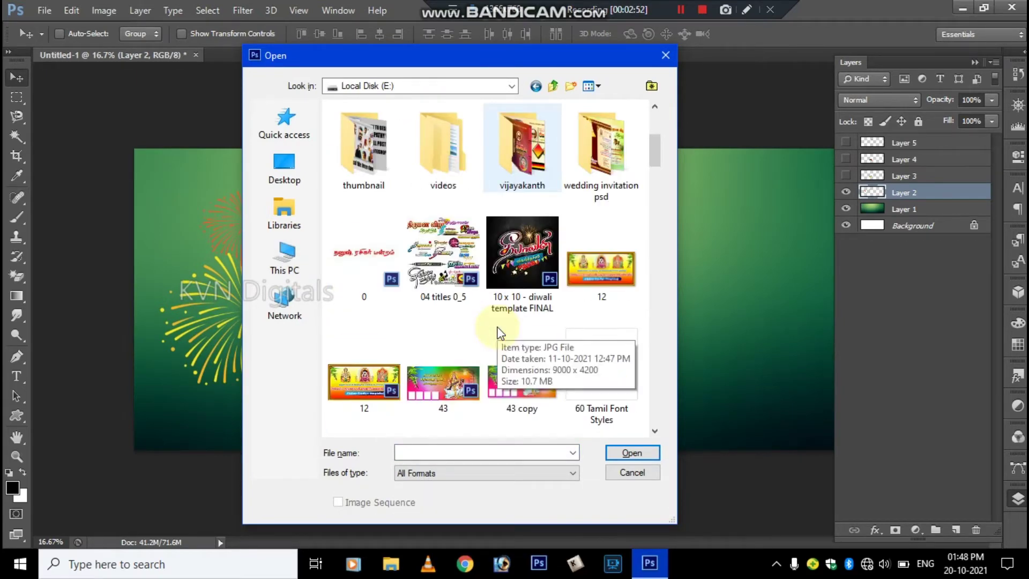
scroll(499, 332, down, 2)
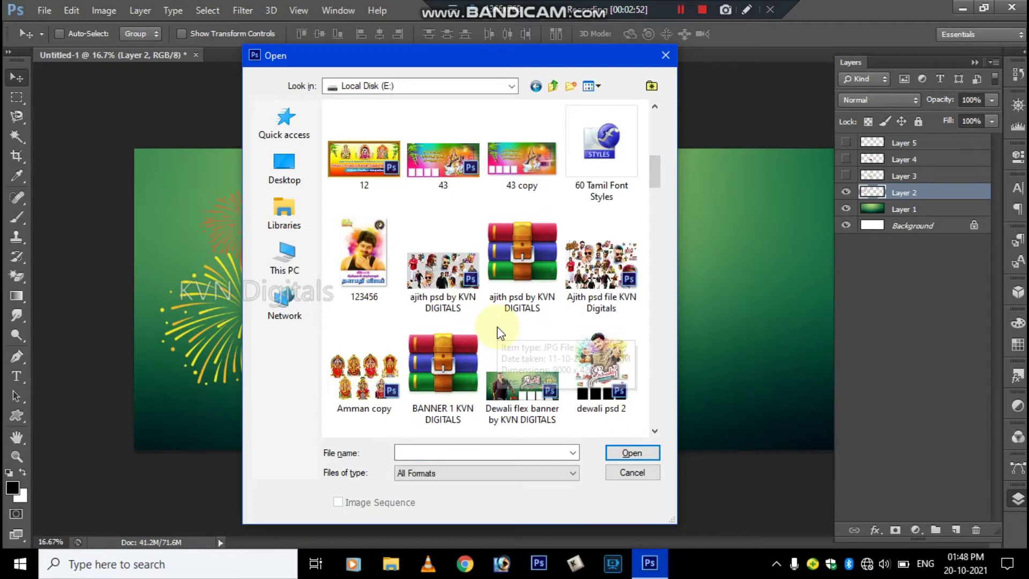
double_click(599, 268)
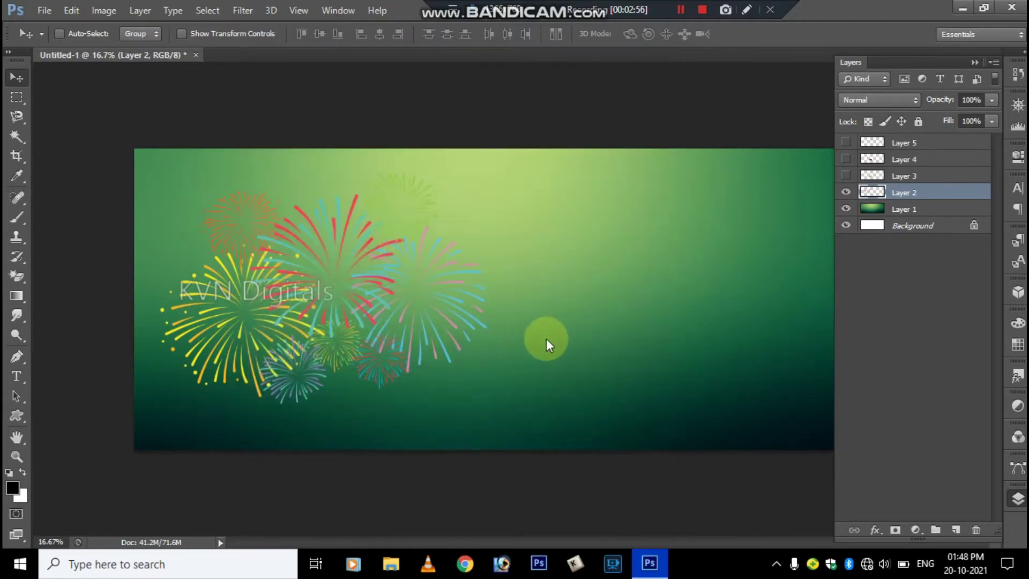
click(635, 263)
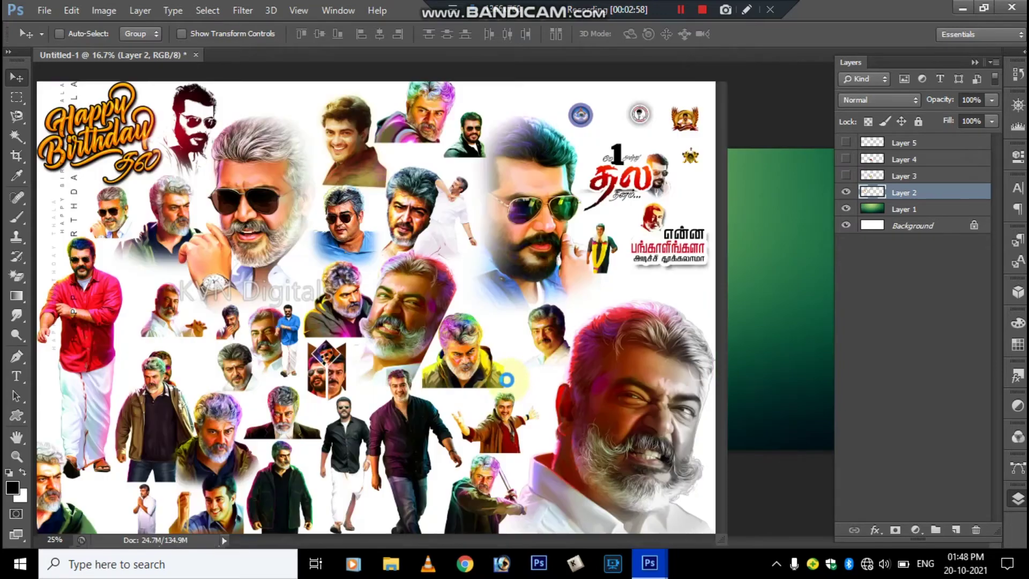
Step: Copy the walking man in the dark shirt on Layer 54 into the banner and close the source file
right_click(397, 440)
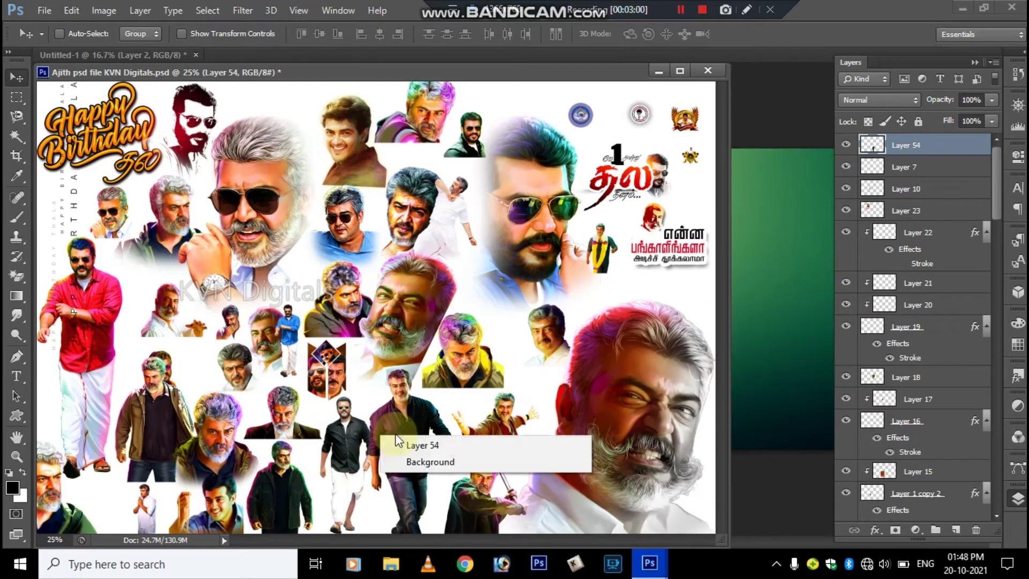
click(408, 445)
drag(400, 423, 792, 305)
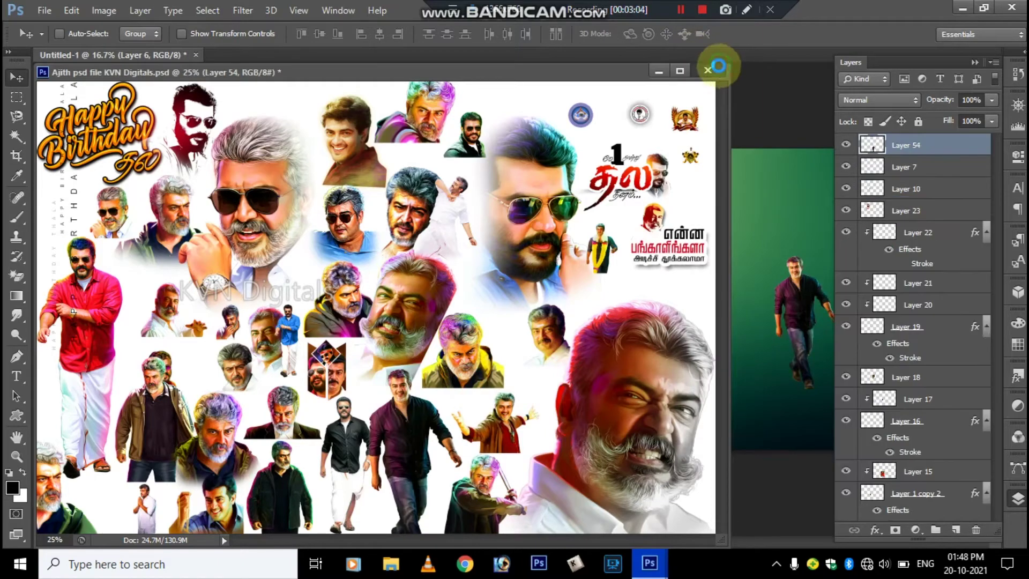
click(721, 69)
click(550, 220)
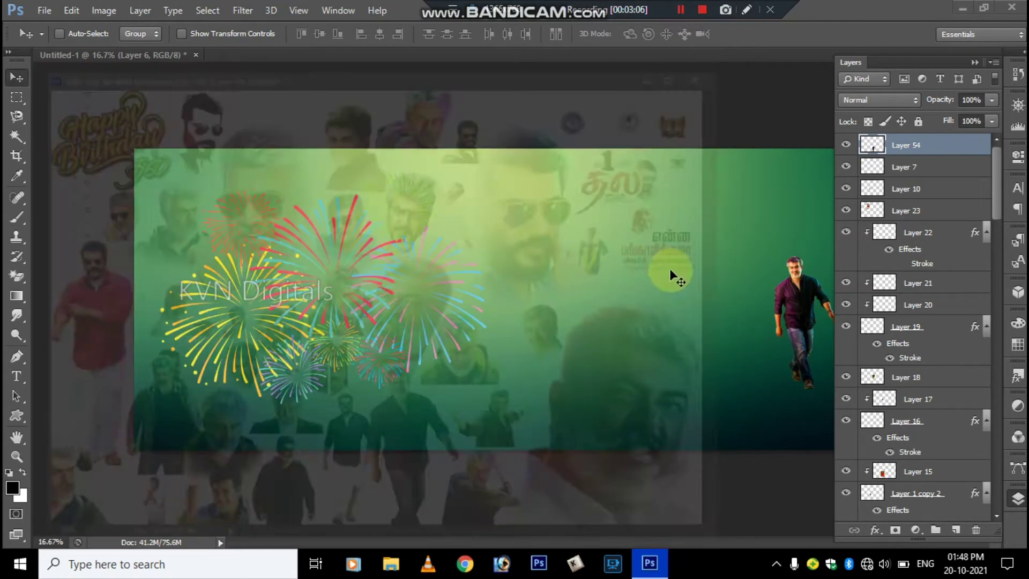
Step: Move the man over the fireworks and scale him to about 362%, with his head just inside the banner's upper edge
drag(795, 300, 324, 310)
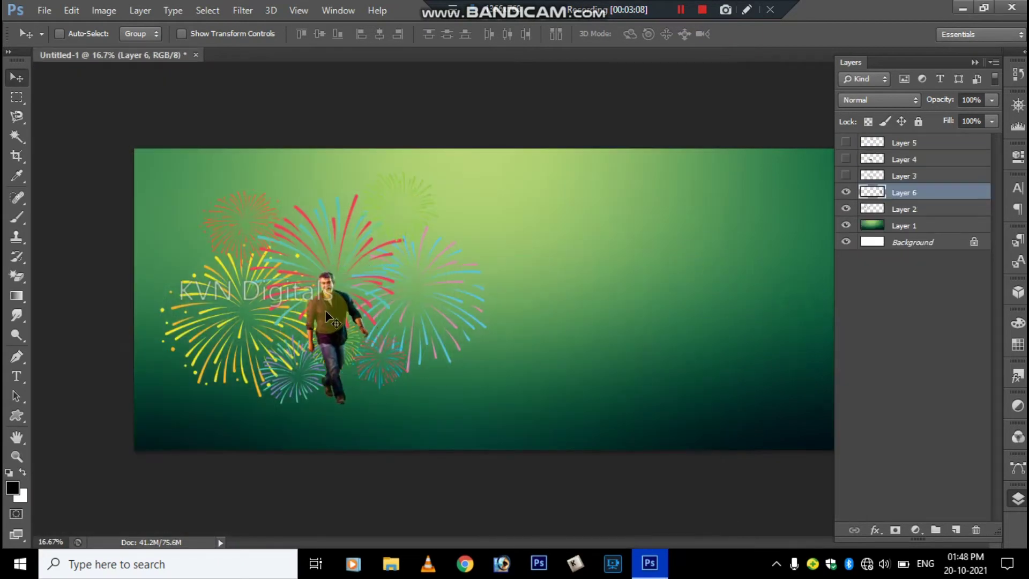
key(ctrl+t)
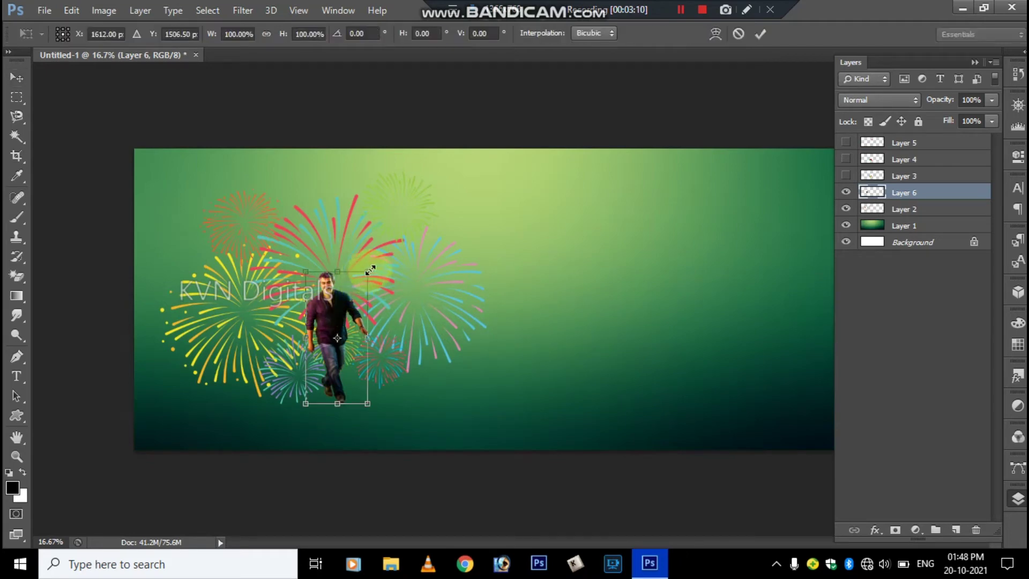
drag(371, 264, 539, 125)
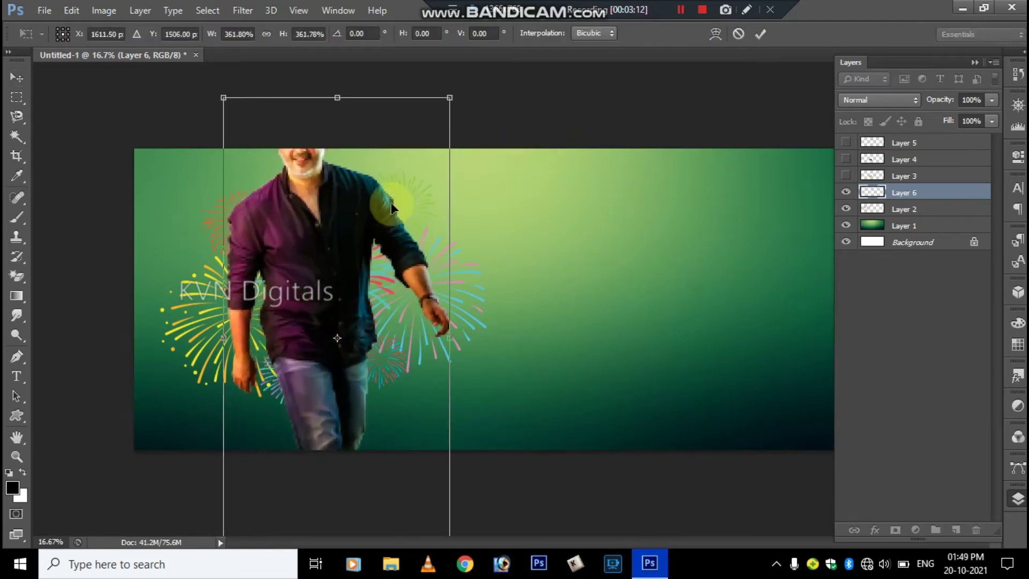
drag(375, 219, 375, 269)
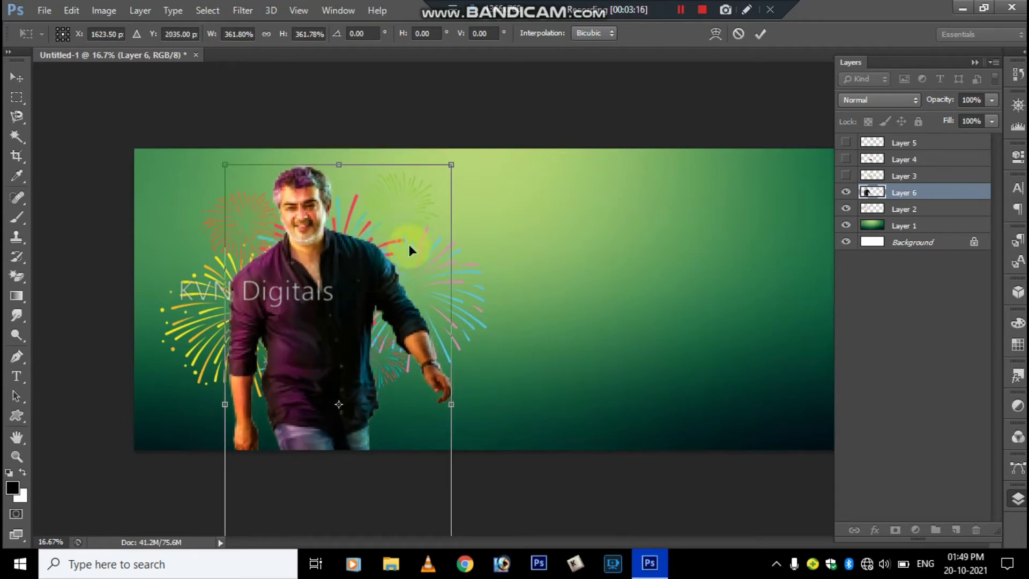
key(Return)
Step: Nudge the man slightly up and left and scale him to about 101.5%
drag(330, 268, 326, 267)
key(ctrl+t)
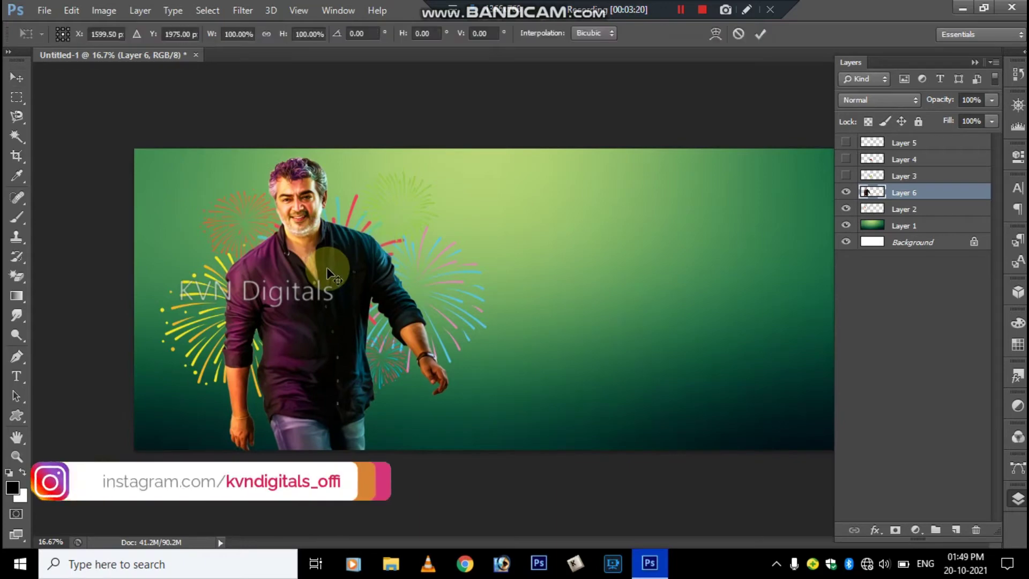
drag(453, 154, 453, 153)
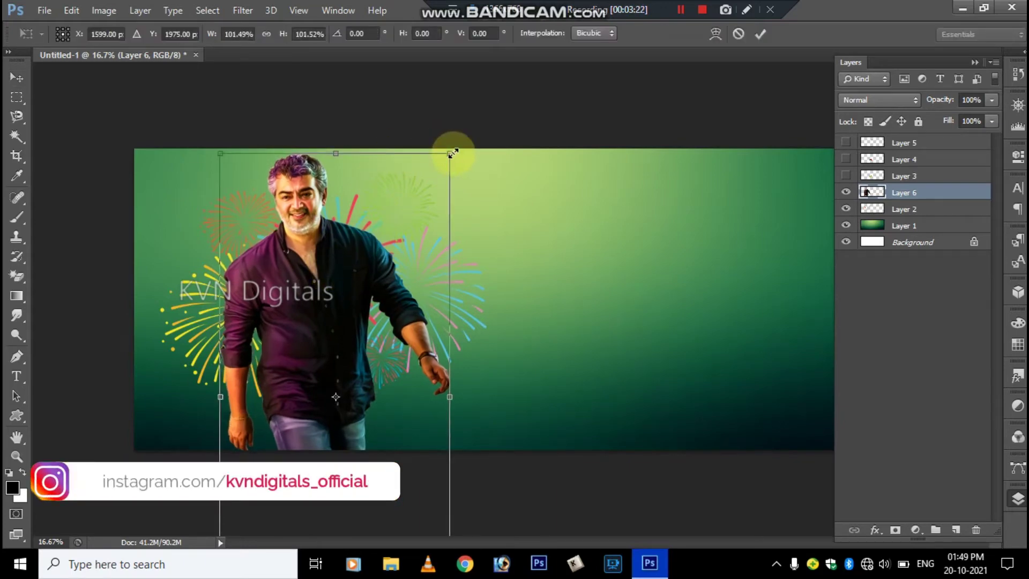
key(Return)
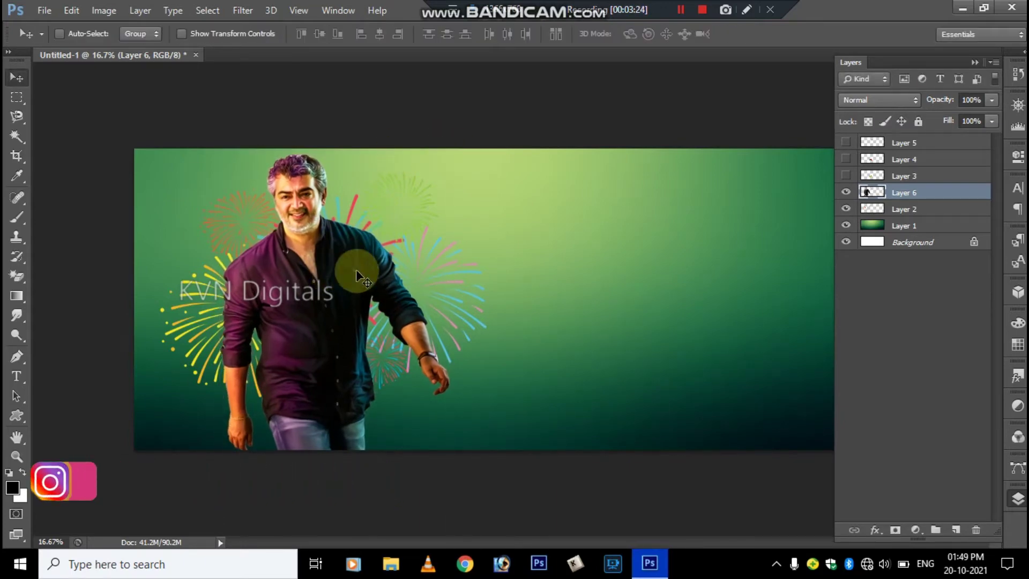
Step: Open 10 x 10 - diwali template FINAL.psd and update its text layers
key(ctrl+o)
scroll(471, 217, down, 4)
double_click(518, 238)
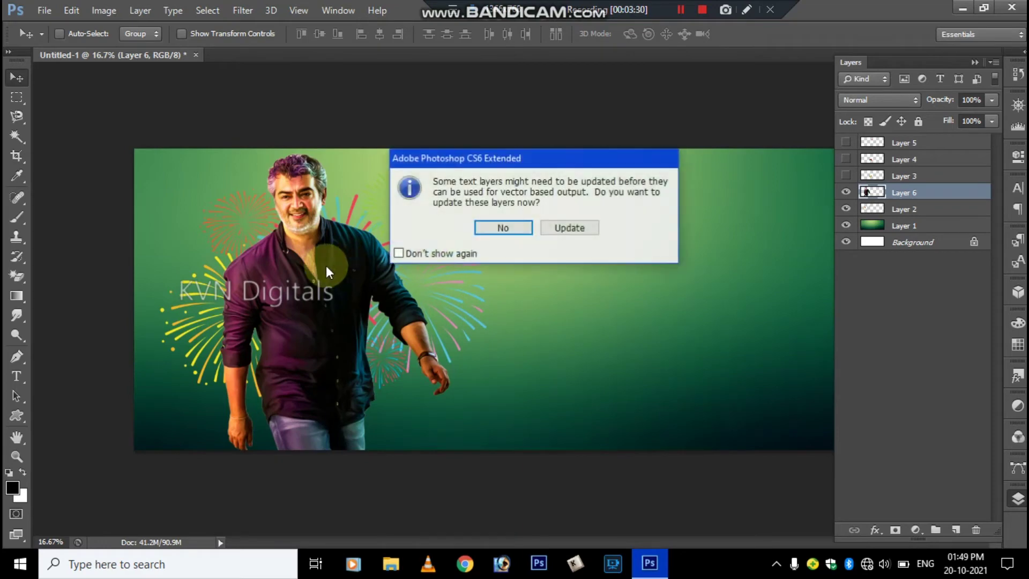
click(569, 228)
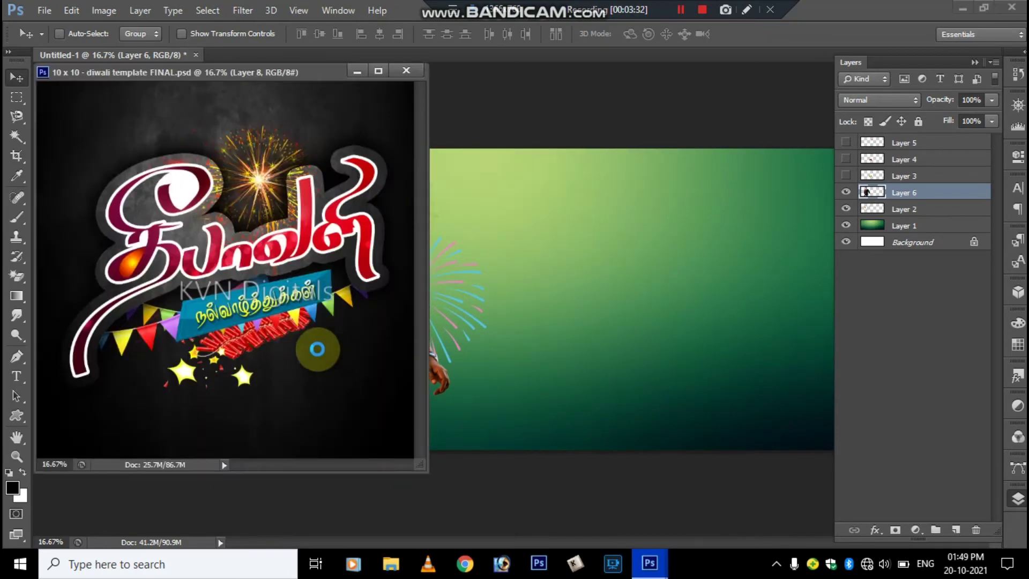
Step: Copy the linked Tamil Diwali title artwork from the template into the banner and close the template
ctrl+click(256, 251)
drag(257, 251, 569, 238)
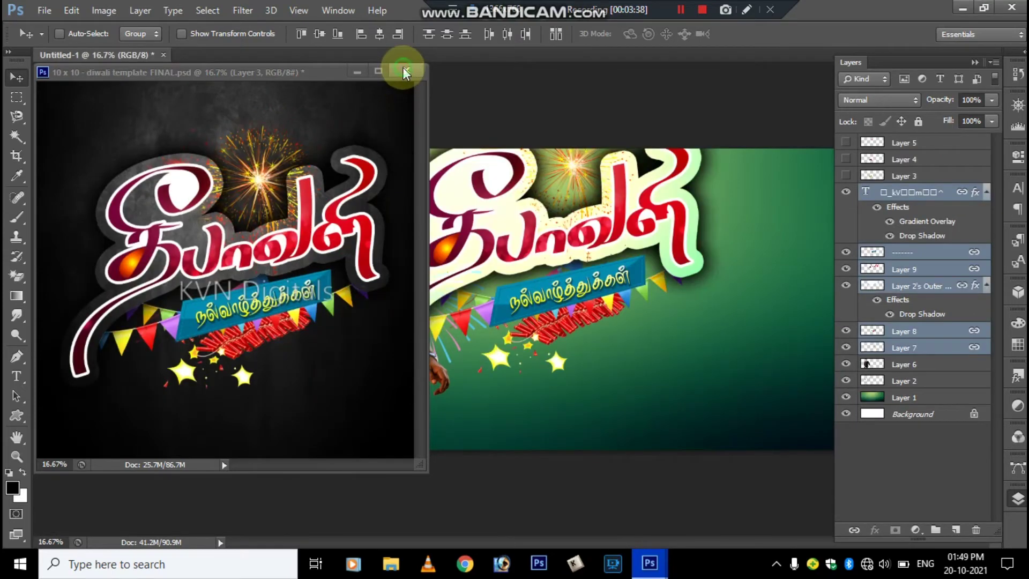
click(403, 70)
click(523, 220)
Step: Scale the Diwali title artwork to about 68% beside the man and merge its layers into one
drag(548, 248, 552, 252)
key(ctrl+t)
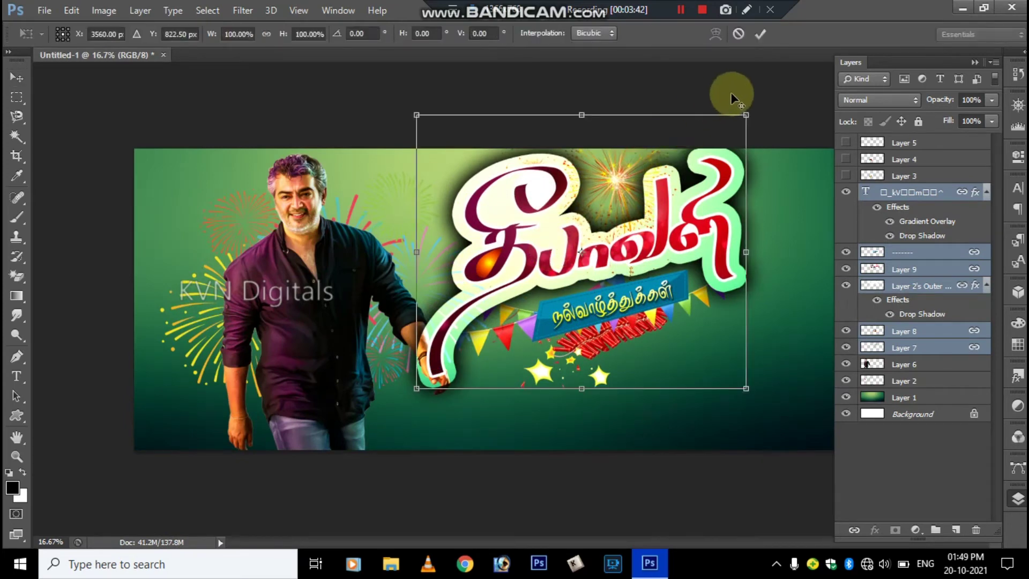
drag(744, 113, 684, 148)
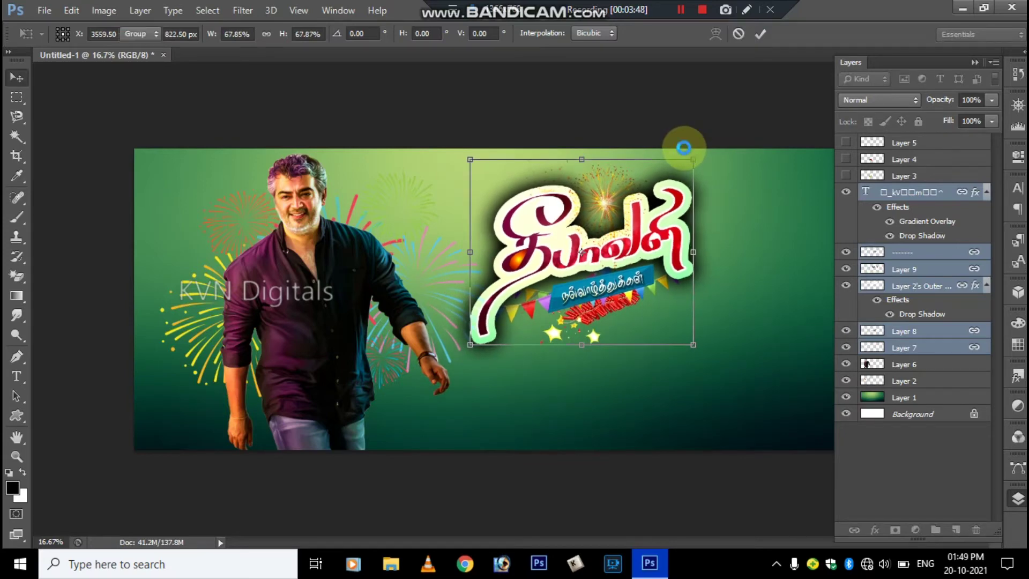
key(Return)
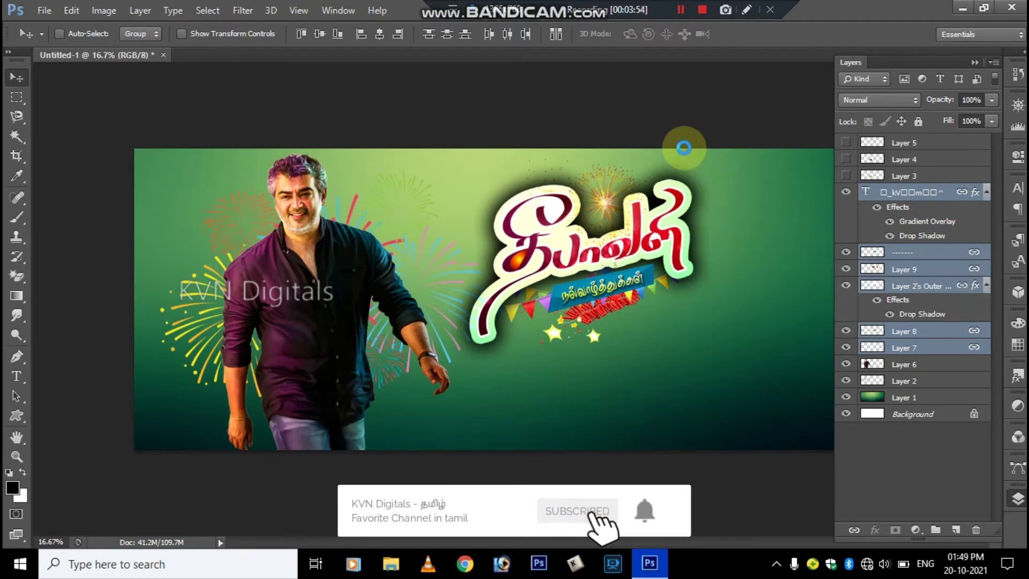
key(ctrl+e)
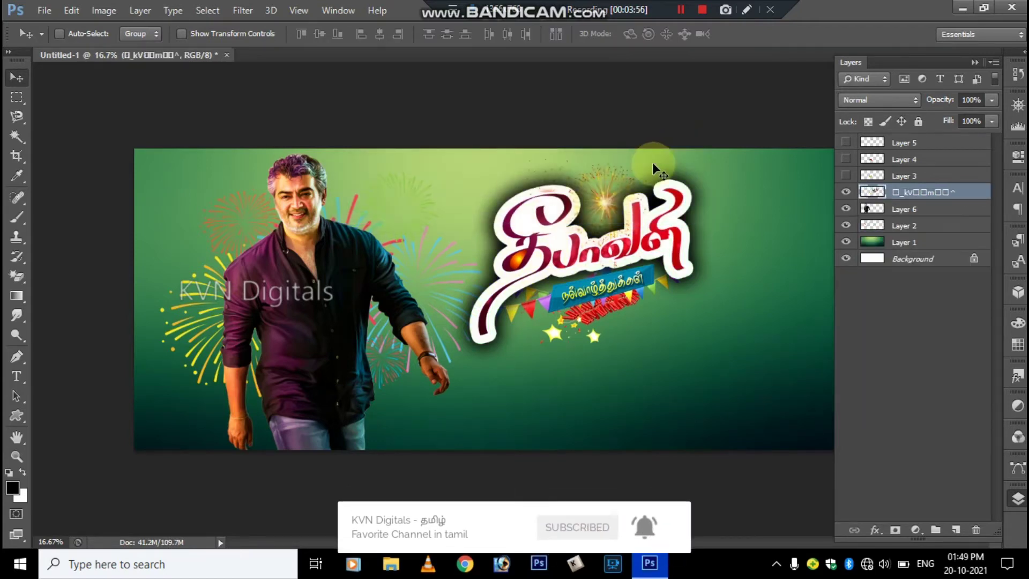
Step: Shift the Diwali title slightly right and create a small white-filled rectangle on a new layer below the title artwork
drag(574, 250, 601, 258)
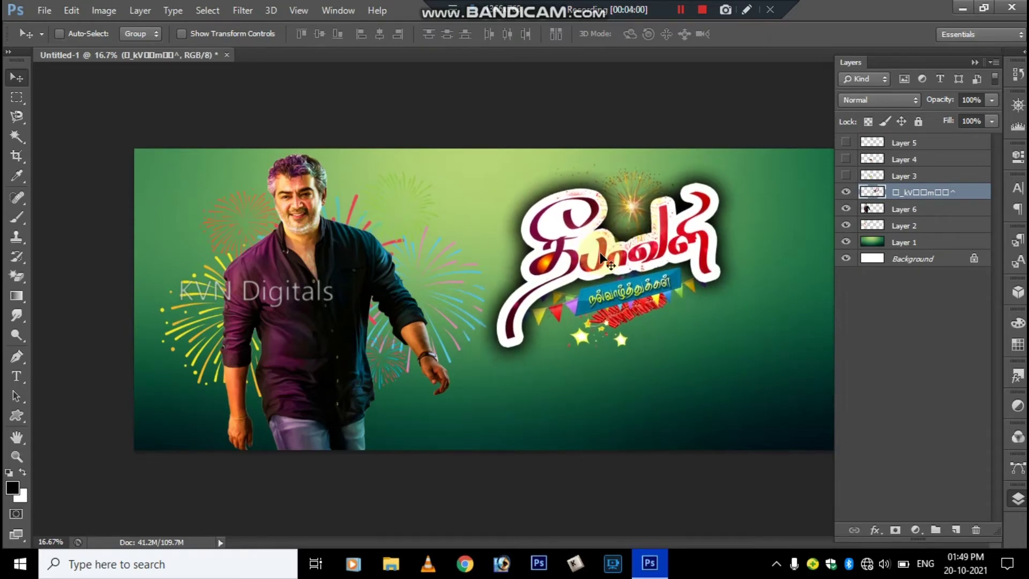
key(m)
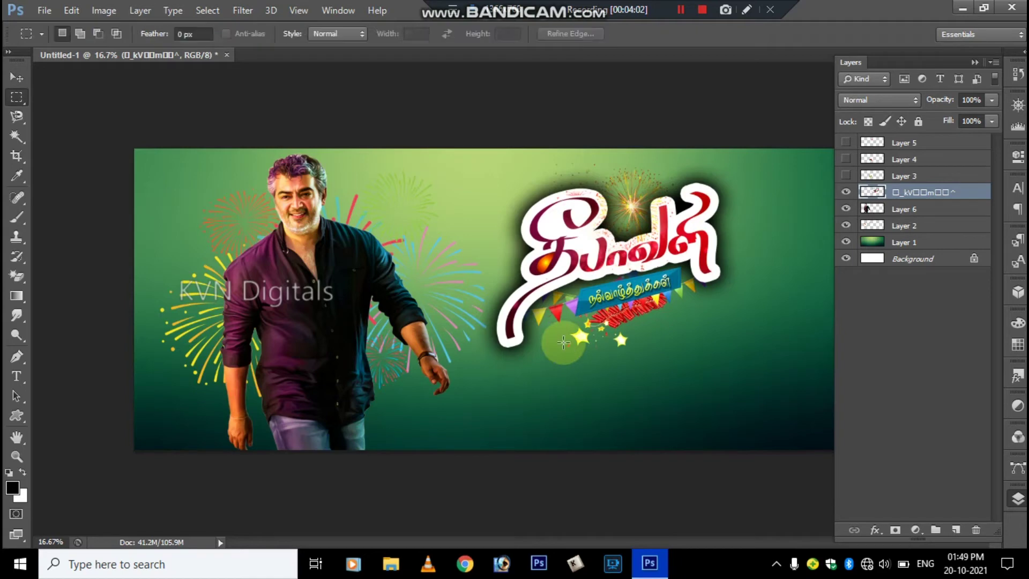
drag(478, 378, 543, 469)
click(543, 469)
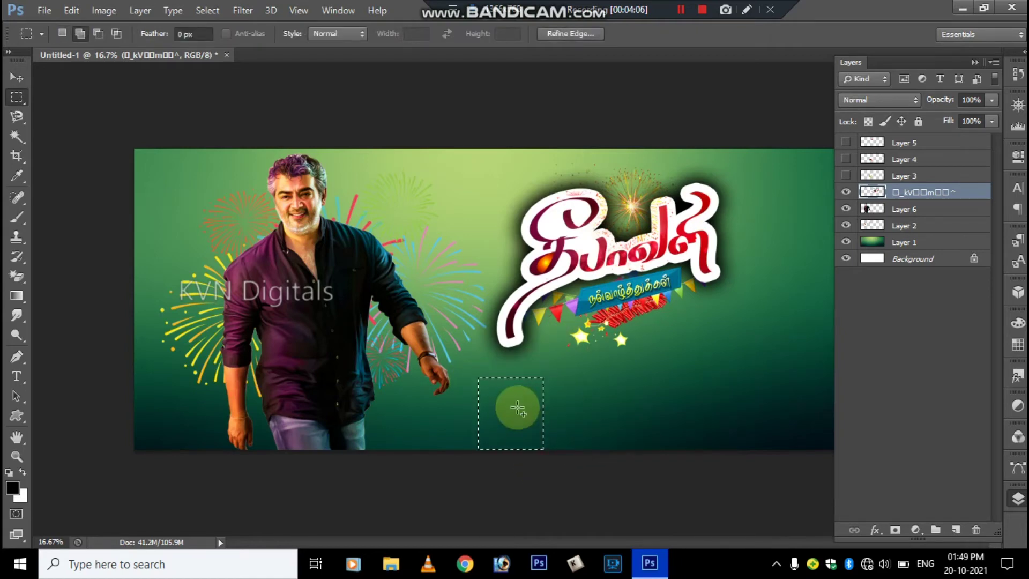
key(ctrl+shift+n)
key(Escape)
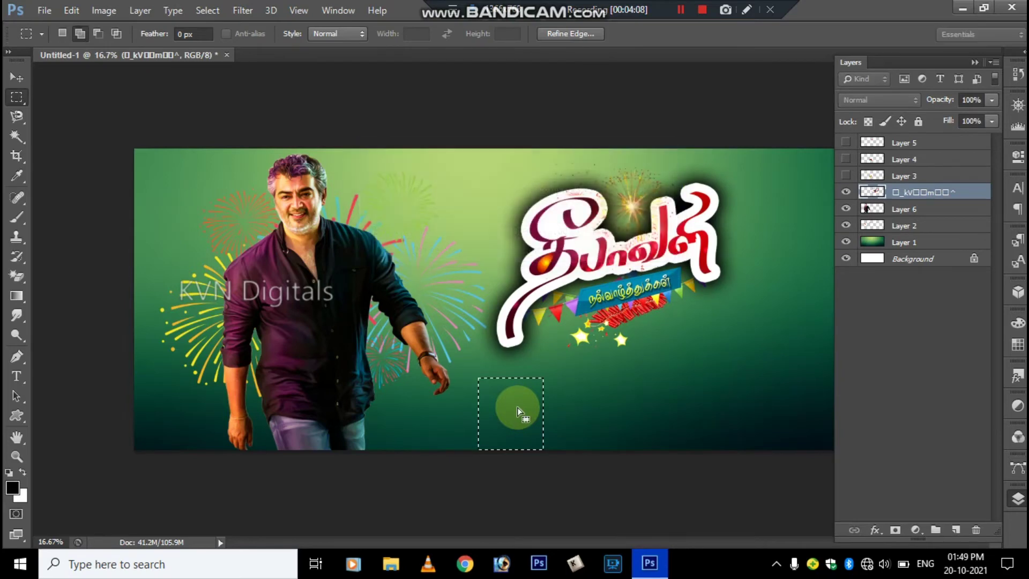
key(ctrl+j)
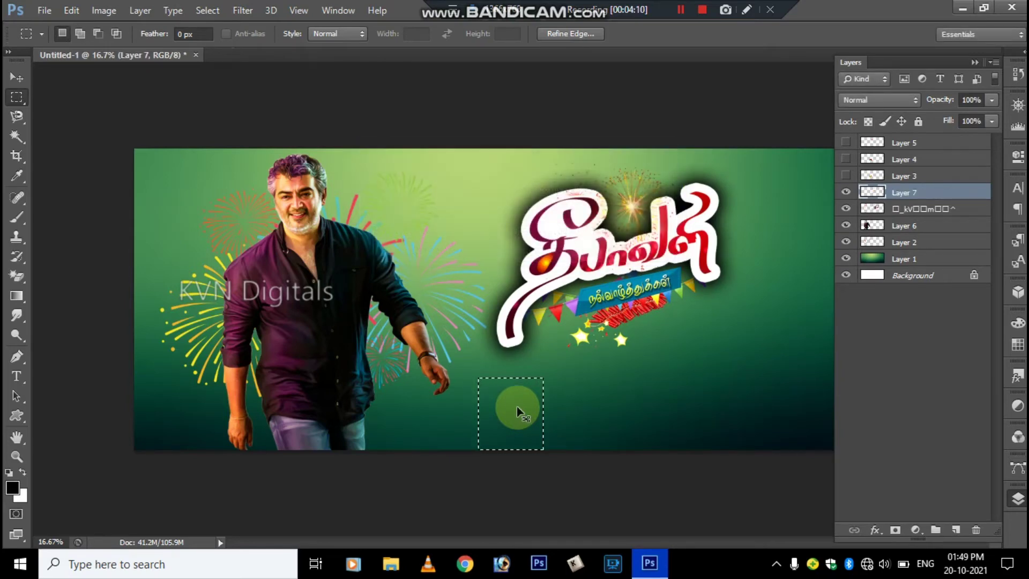
key(ctrl+BackSpace)
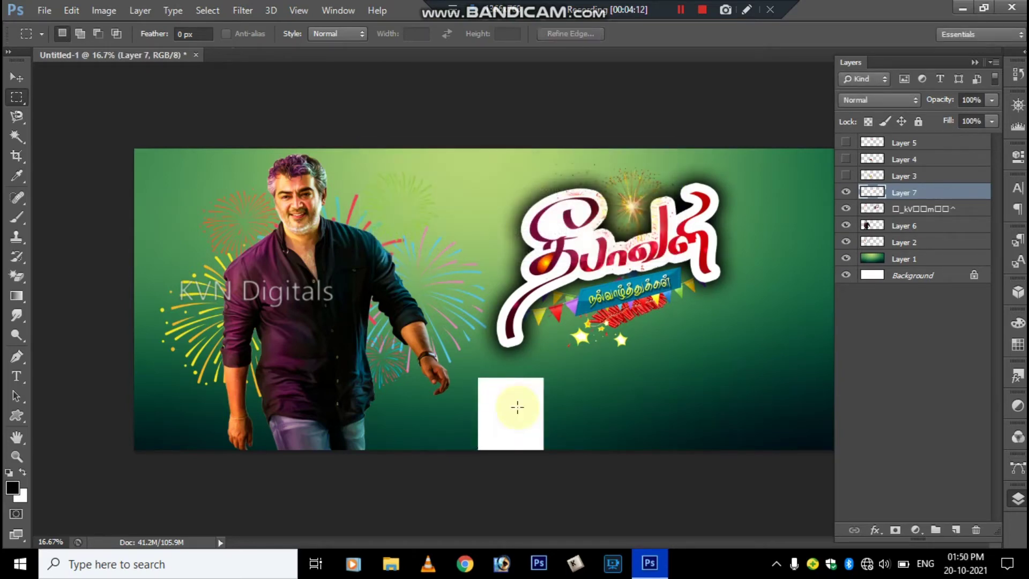
Step: Duplicate the white rectangle four times and space the copies across the banner's lower edge as a row of five
key(ctrl+j)
key(v)
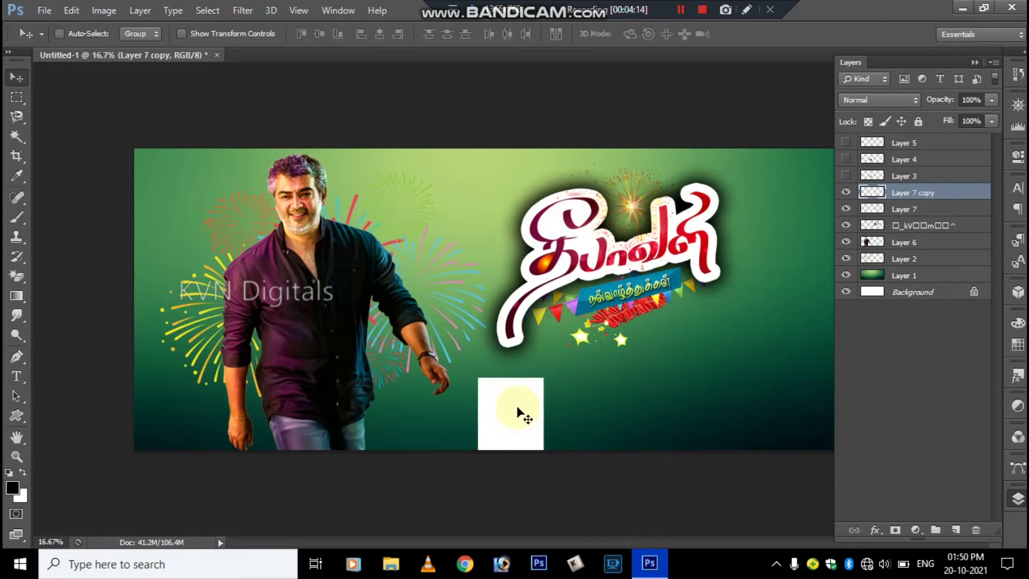
drag(513, 413, 819, 409)
key(ctrl+j)
key(ctrl+j)
key(ctrl+j)
key(Tab)
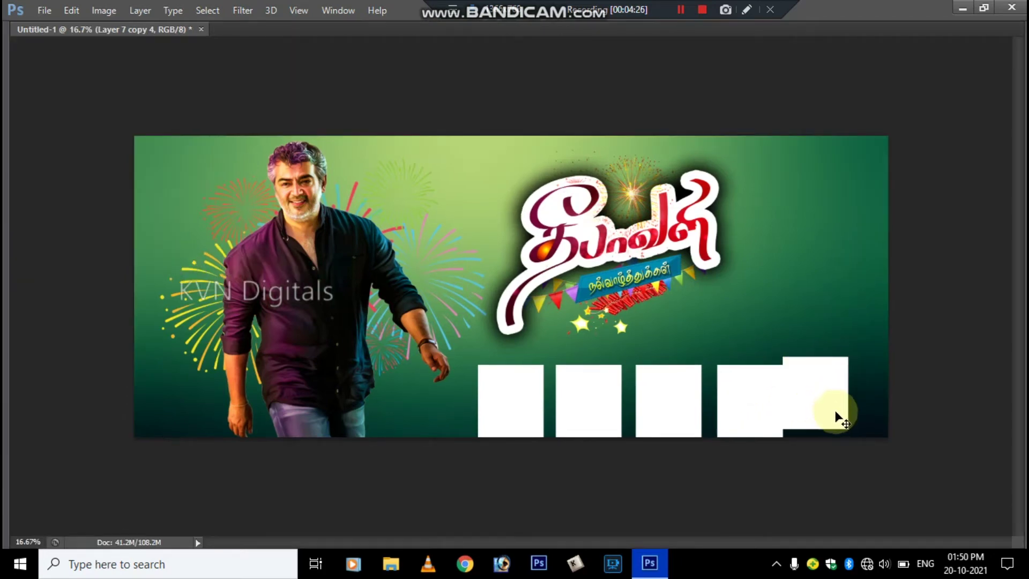
drag(823, 405, 840, 411)
key(Tab)
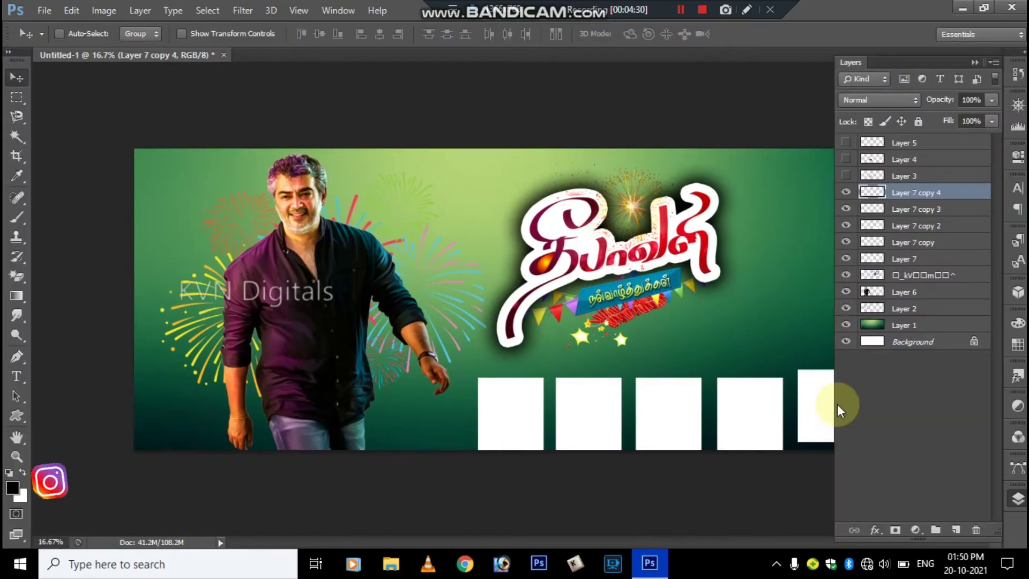
Step: Align the five white rectangles by their vertical centers and shift the row slightly up and left
ctrl+click(935, 209)
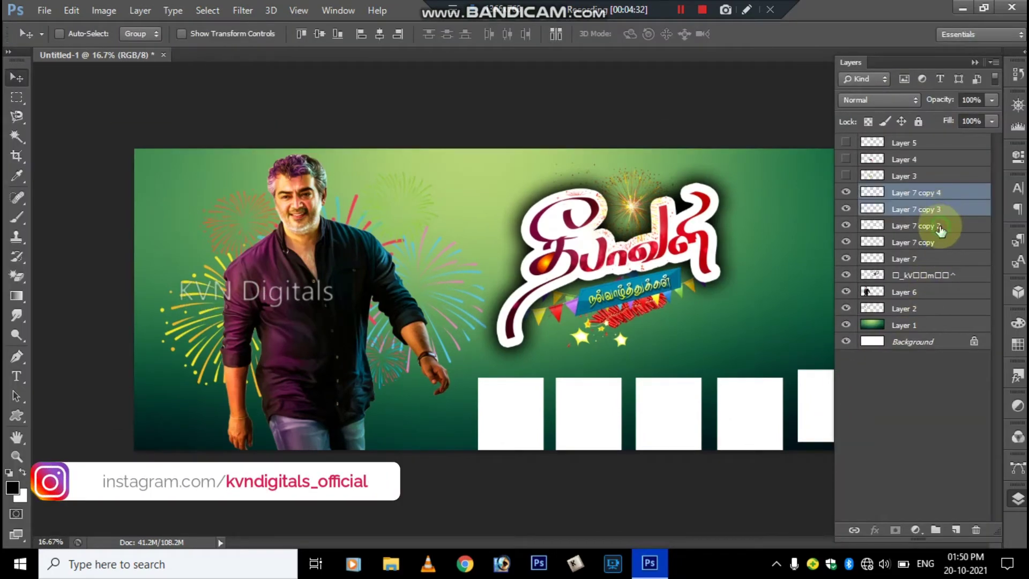
ctrl+click(940, 226)
ctrl+click(941, 241)
ctrl+click(941, 260)
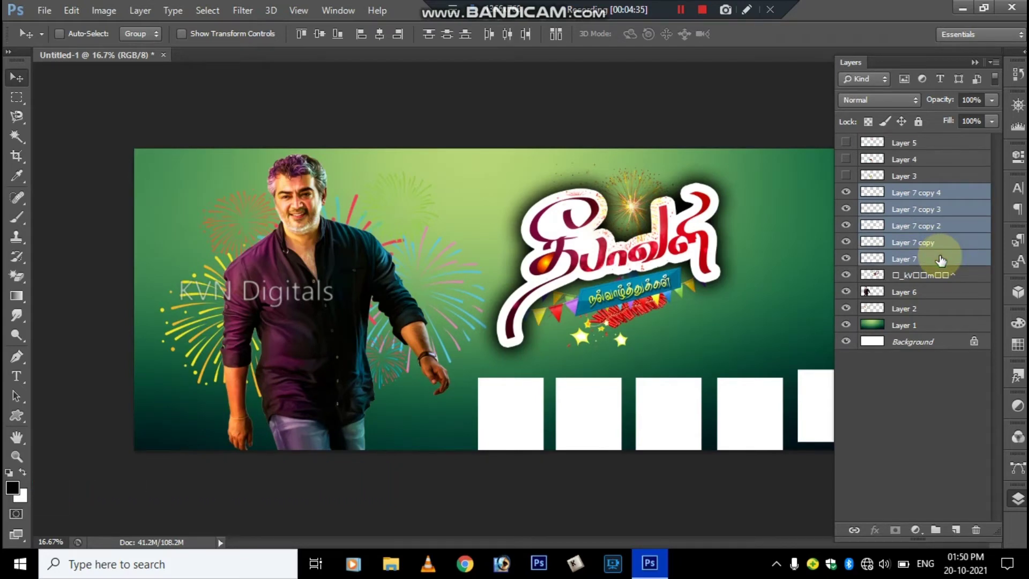
click(319, 35)
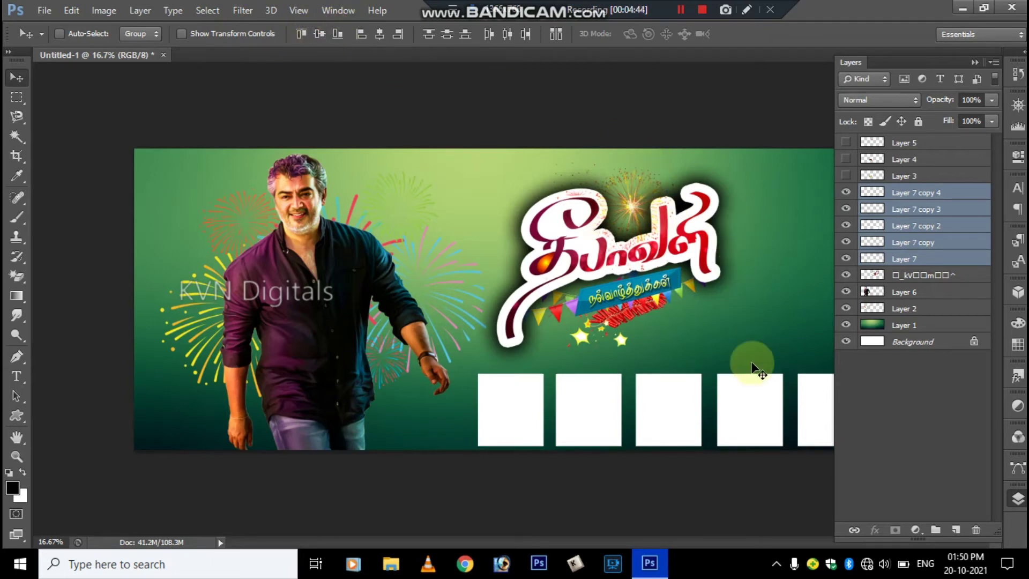
drag(753, 399, 742, 396)
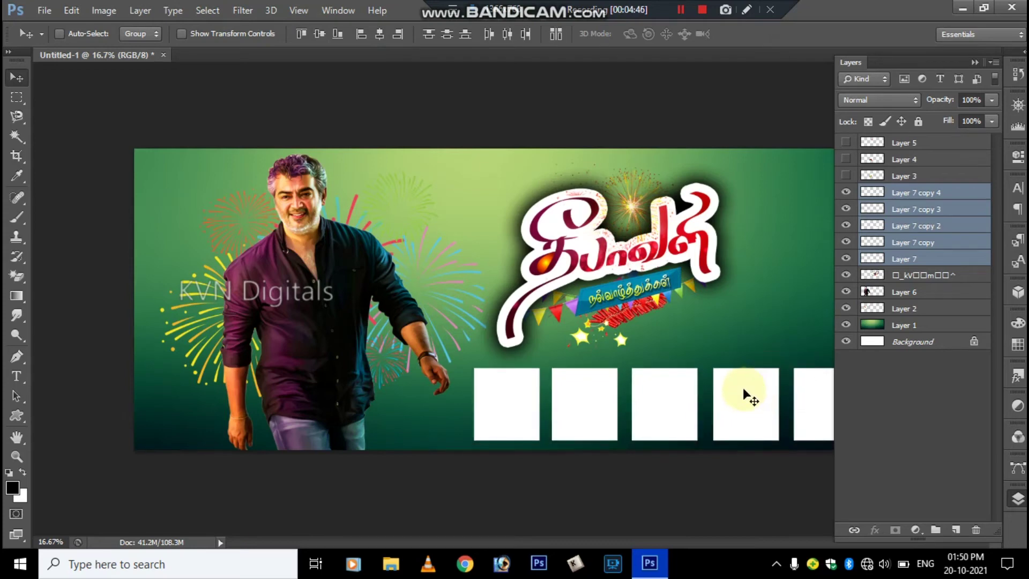
Step: Stretch the row of white rectangles slightly taller, move it up and left, and scale it down a little
key(Tab)
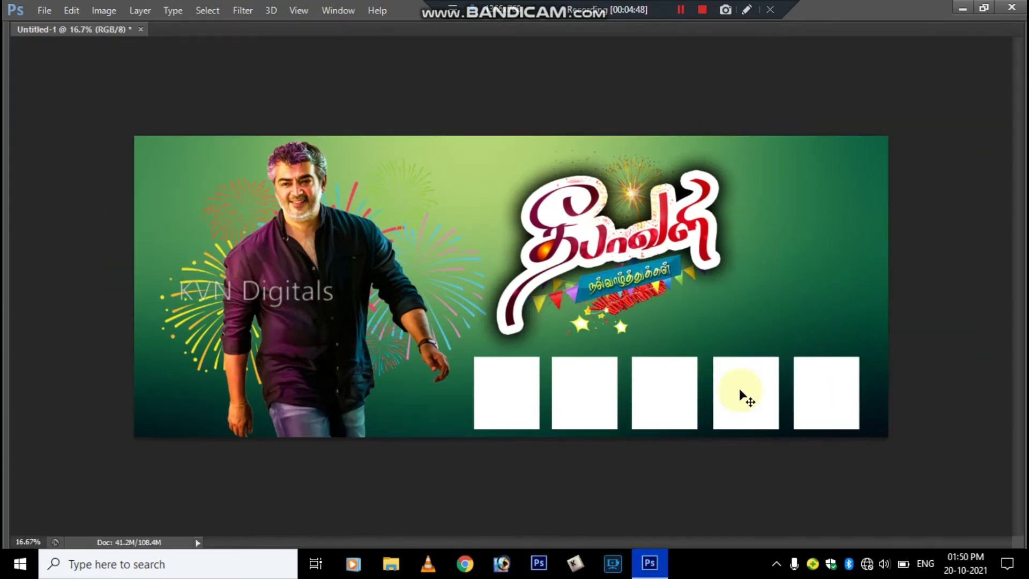
key(ctrl+t)
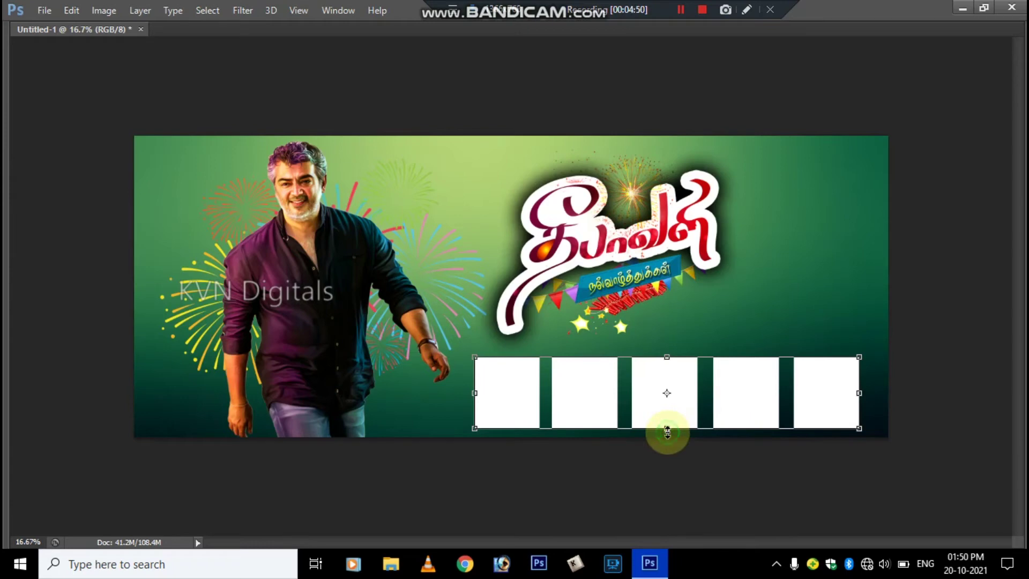
drag(667, 432, 668, 436)
key(Return)
drag(751, 404, 739, 395)
key(ctrl+t)
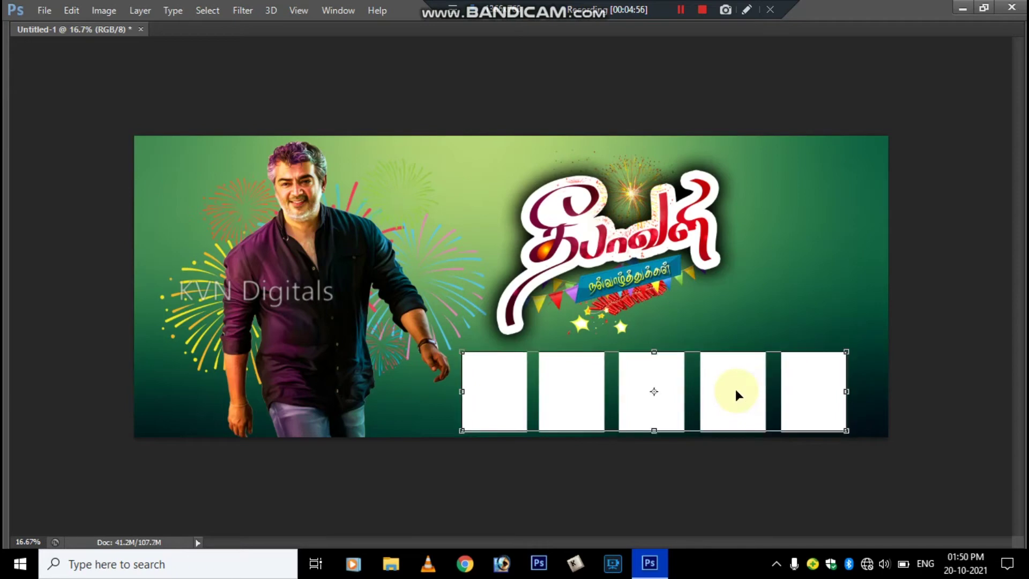
drag(846, 352, 841, 355)
key(Return)
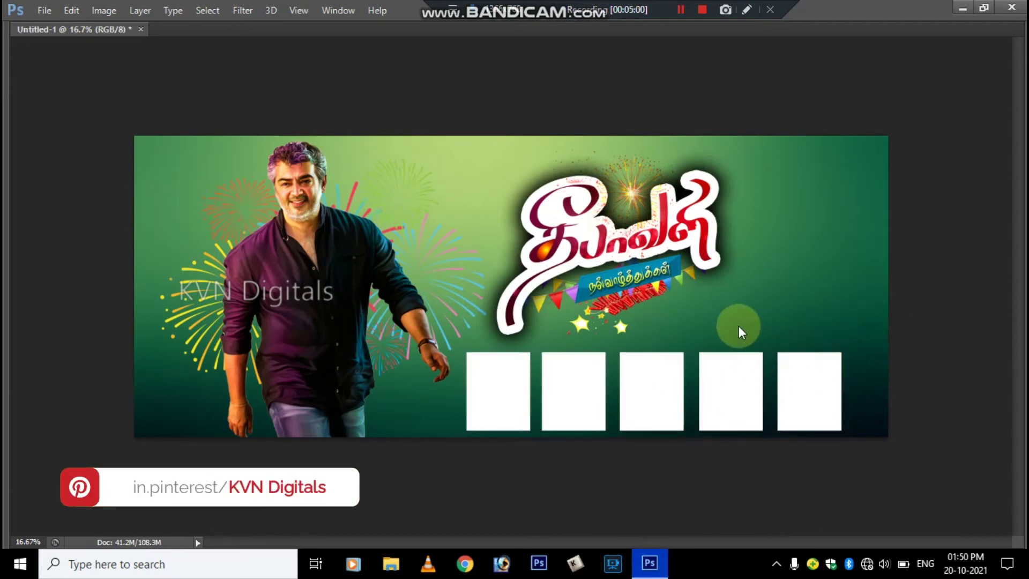
Step: Open KVN DIGITALS fire work (6).jpg, copy the firework into the banner over the title's right side, and close the source image
key(ctrl+o)
scroll(555, 284, down, 6)
scroll(556, 285, down, 8)
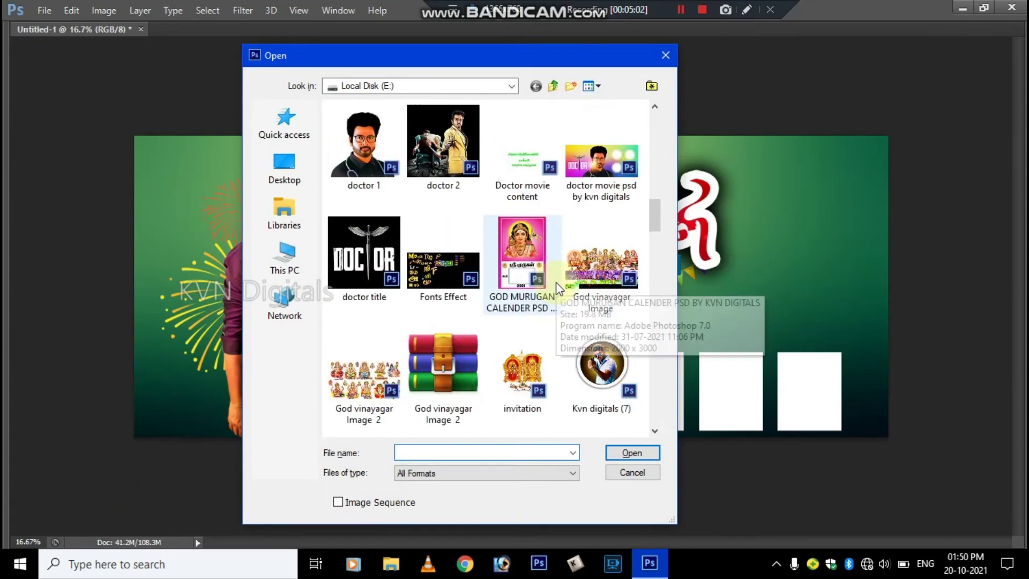
double_click(402, 282)
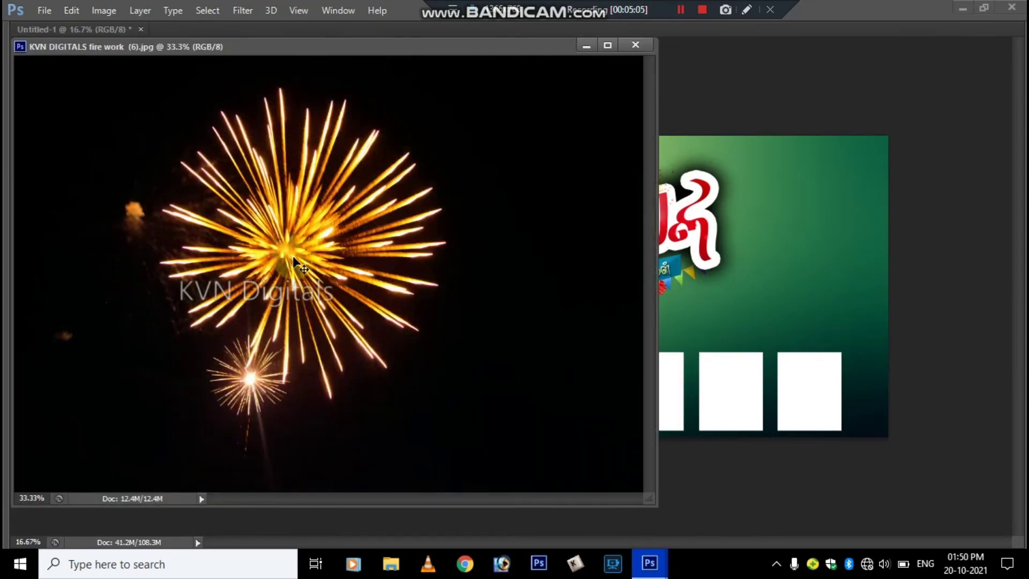
drag(402, 280, 732, 264)
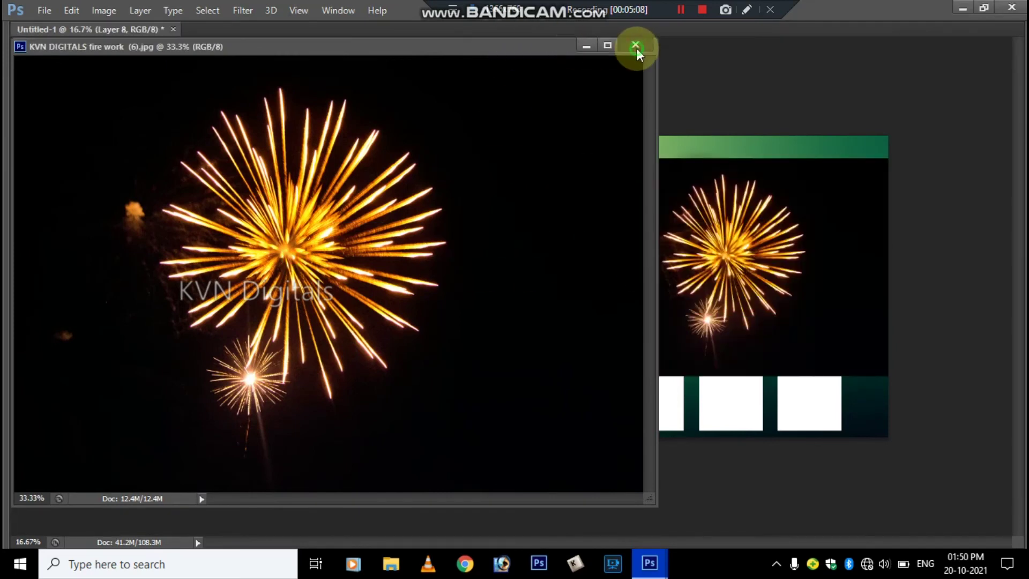
click(636, 45)
key(Tab)
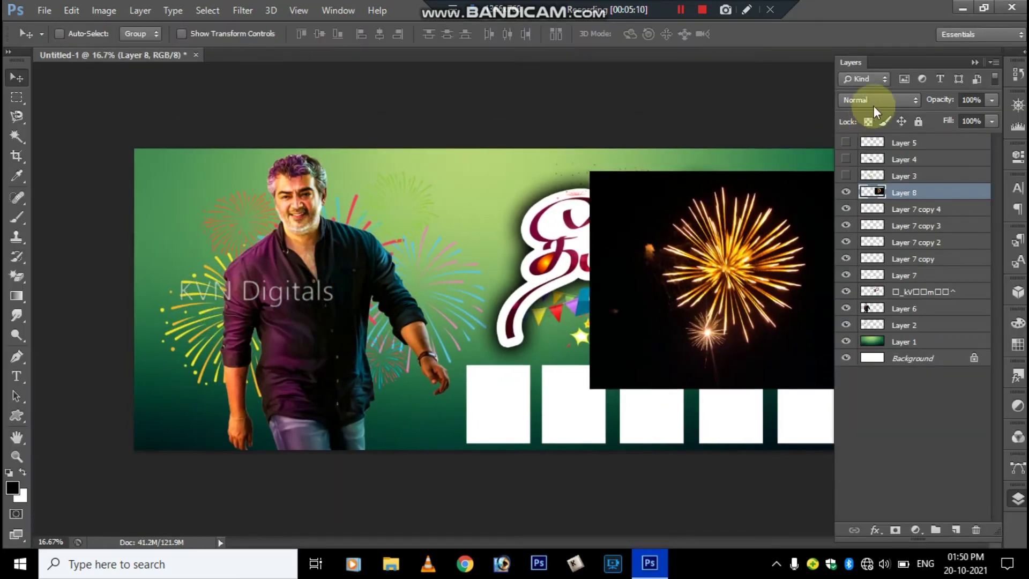
Step: Set the firework layer's blend mode to Screen and move the firework to the right of the Diwali title
click(898, 101)
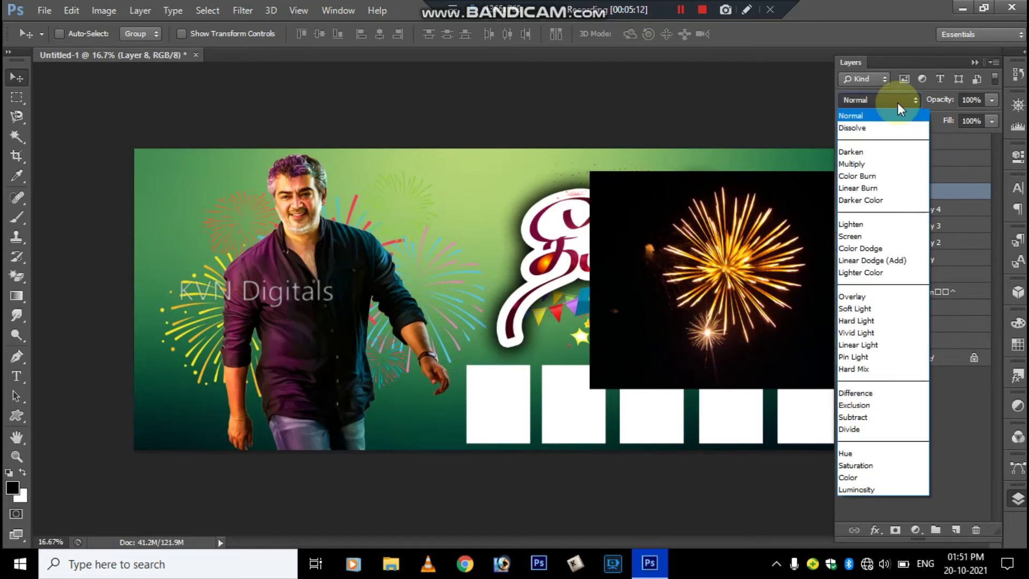
click(863, 236)
drag(745, 258, 787, 259)
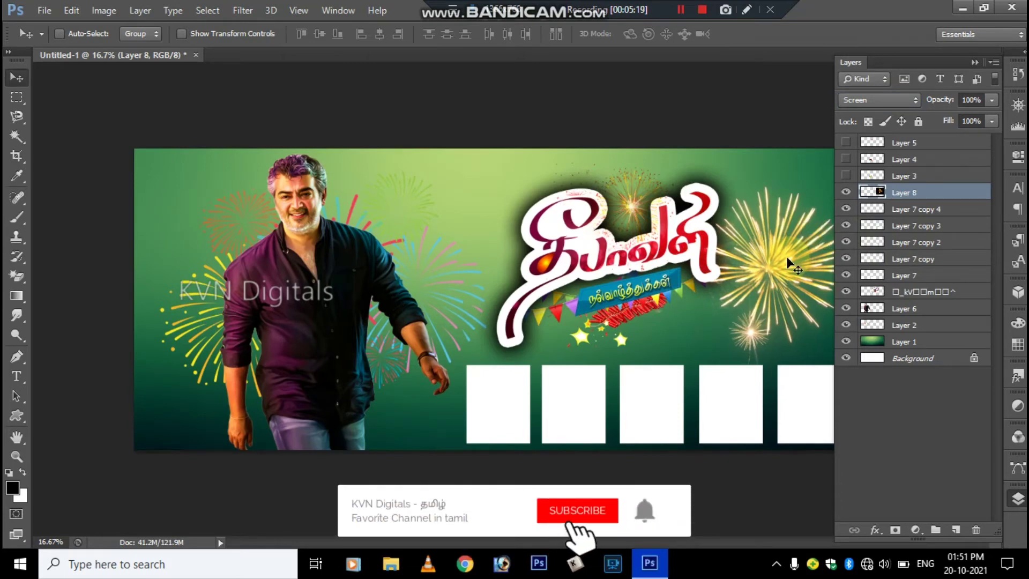
Step: Move the firework layer down the stack until it lies directly beneath the Diwali title layer
key(ctrl+bracketleft)
key(ctrl+bracketleft)
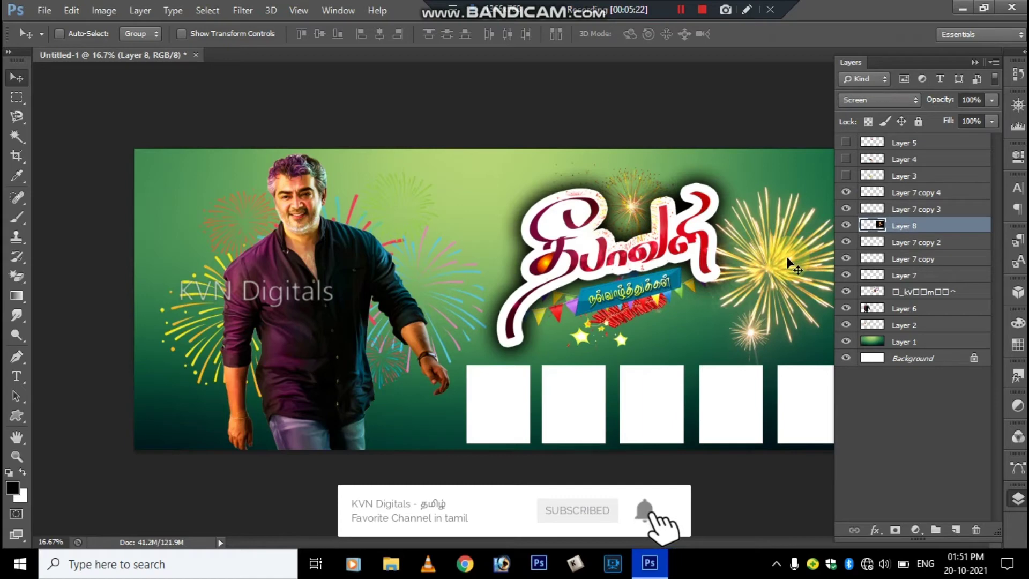
key(ctrl+bracketleft)
key(ctrl+bracketleft)
key(ctrl+bracketleft)
key(ctrl+bracketleft)
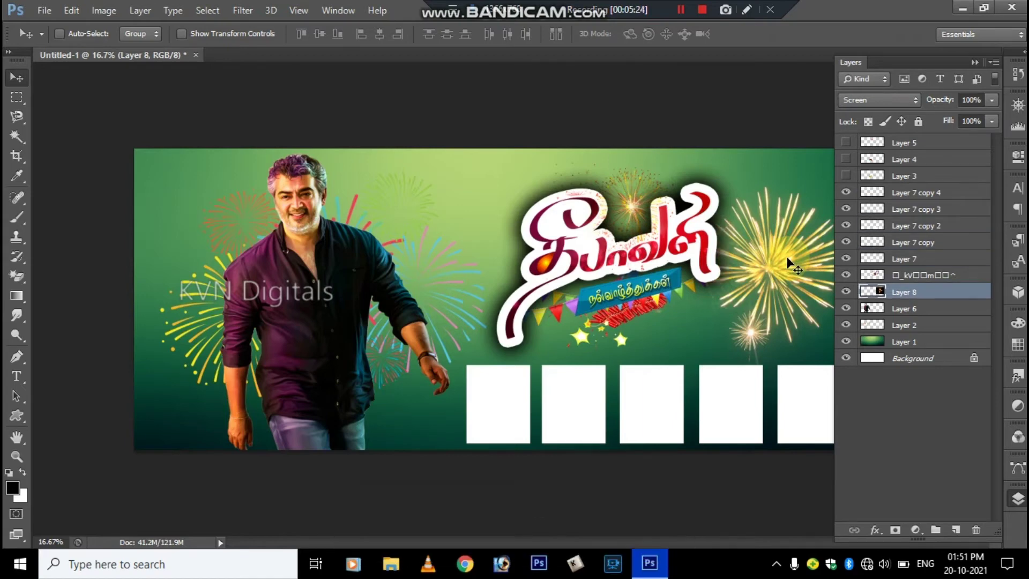
Step: Nudge the firework up and right, and shift the Diwali title slightly left
drag(744, 226, 758, 220)
key(Tab)
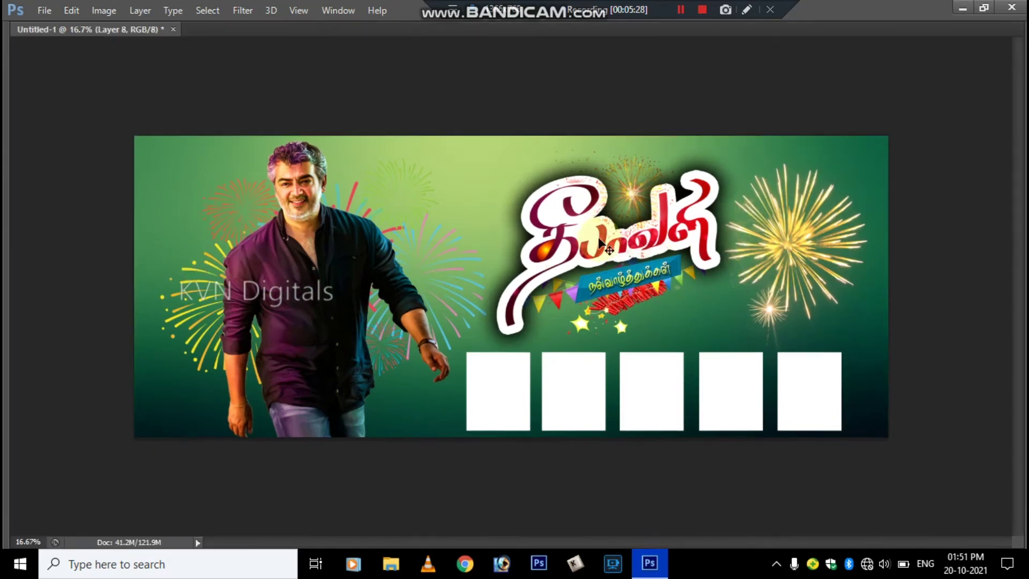
click(614, 248)
drag(590, 240, 579, 240)
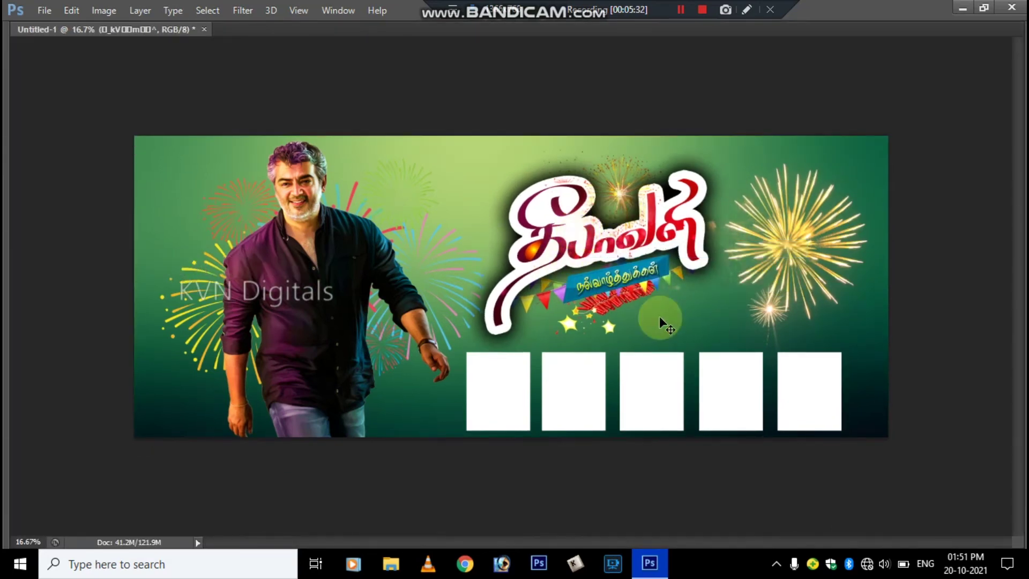
Step: Show the hidden cracker layers Layer 3, Layer 4 and Layer 5
key(Tab)
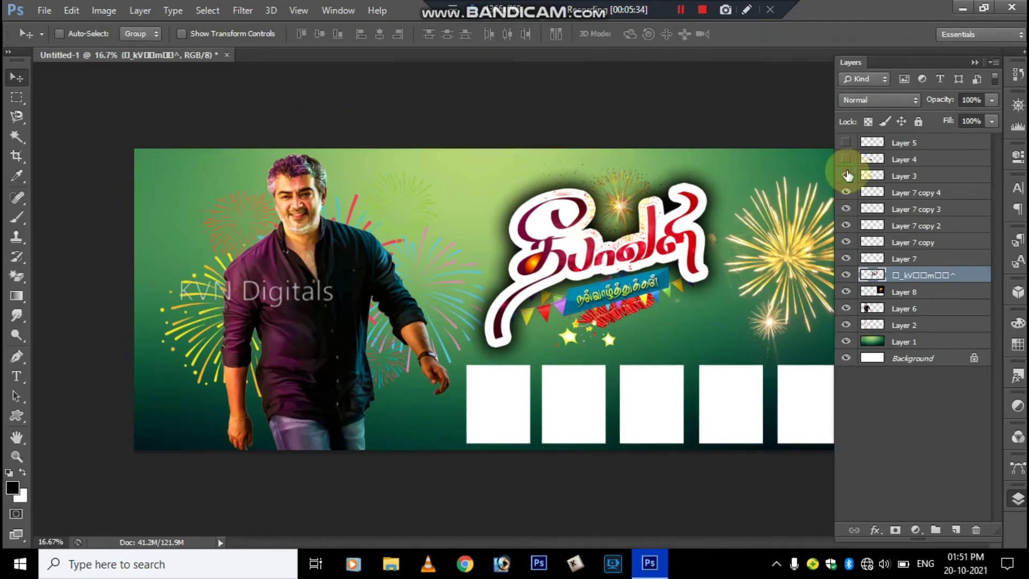
click(847, 176)
click(846, 159)
click(847, 143)
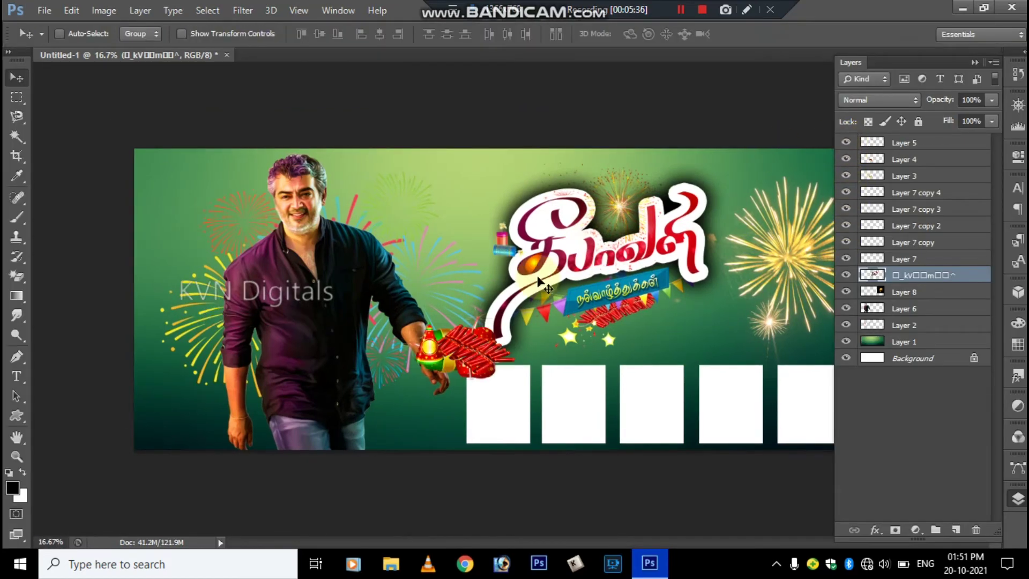
Step: Place the red cracker string and cone of Layer 4 beside the man's legs and scale them to about 72%
right_click(466, 349)
click(491, 358)
drag(456, 355, 402, 439)
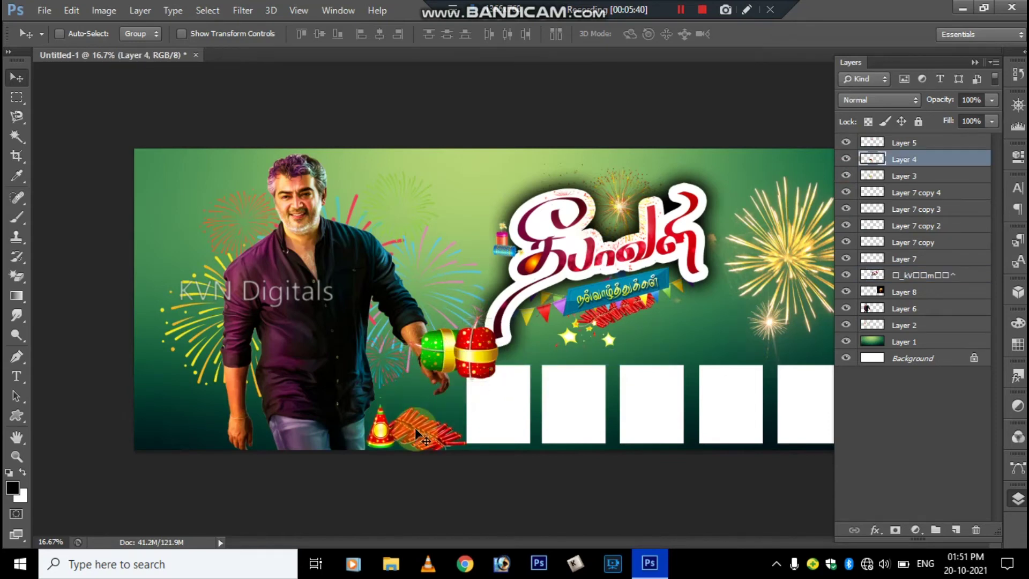
key(ctrl+t)
drag(466, 406, 436, 423)
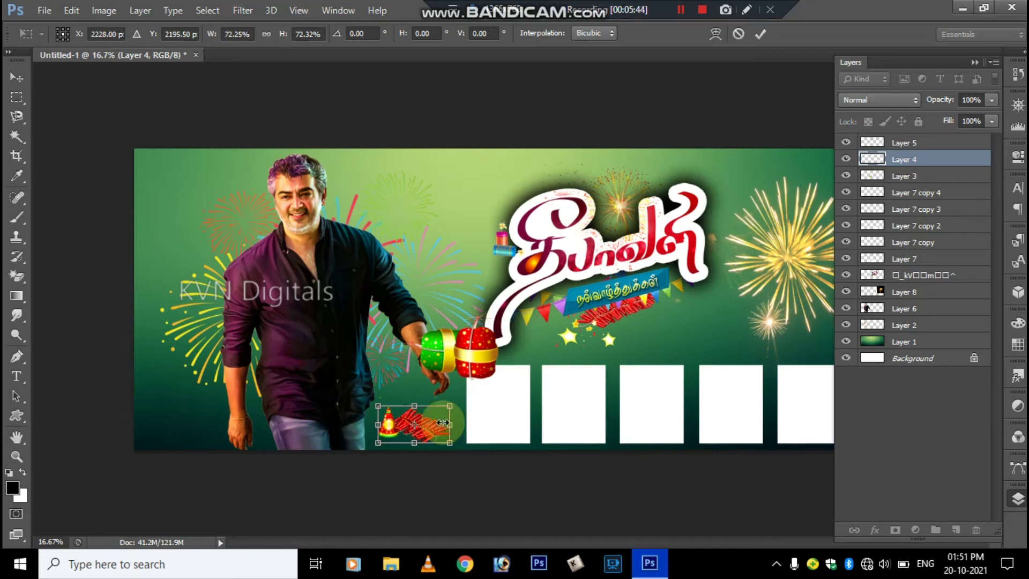
key(Return)
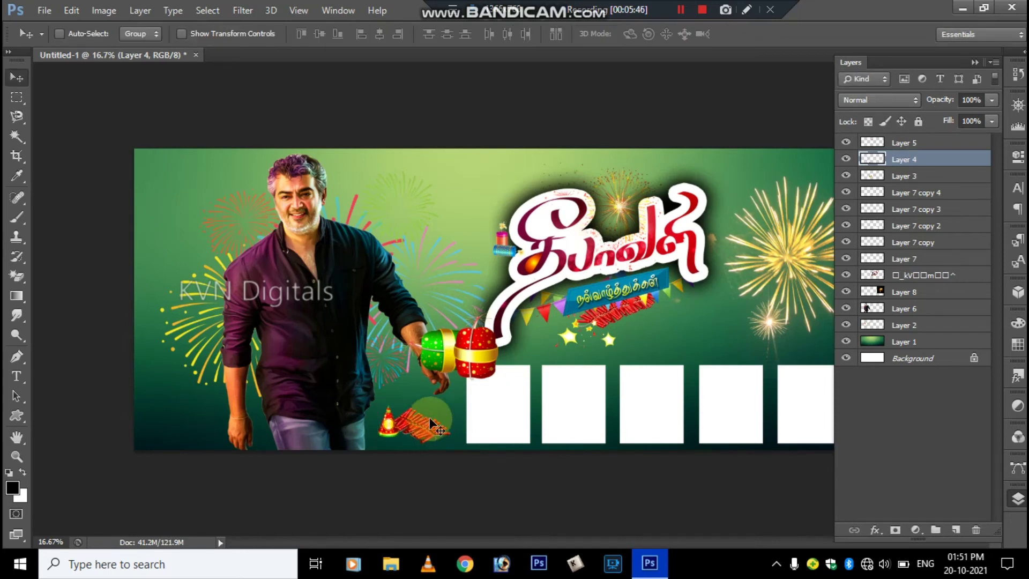
Step: Move the green and red round crackers of Layer 3 to the banner's lower right corner and shrink them beside the last white rectangle
right_click(471, 354)
click(476, 362)
drag(464, 350, 556, 369)
key(Tab)
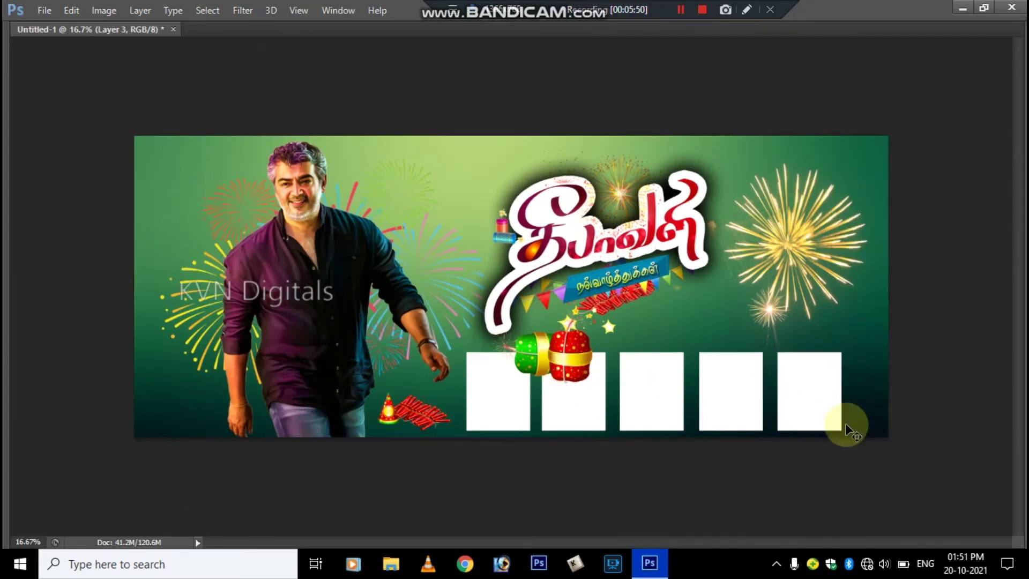
drag(563, 355, 849, 403)
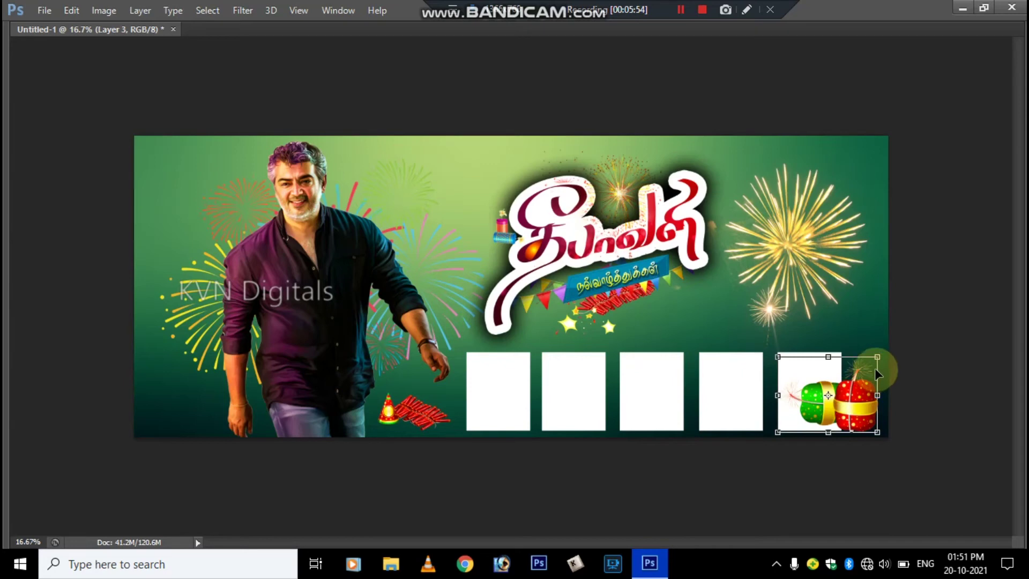
drag(877, 356, 864, 420)
key(Return)
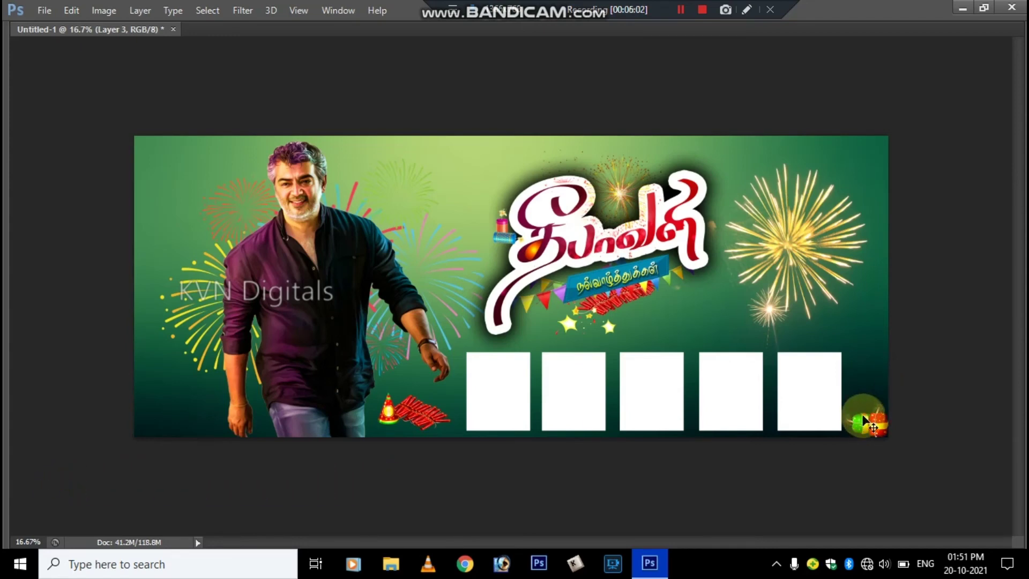
Step: Move the pink and blue crackers of Layer 5 below the title, just above the third white rectangle, and adjust their scale
right_click(501, 229)
click(515, 232)
drag(501, 230, 674, 328)
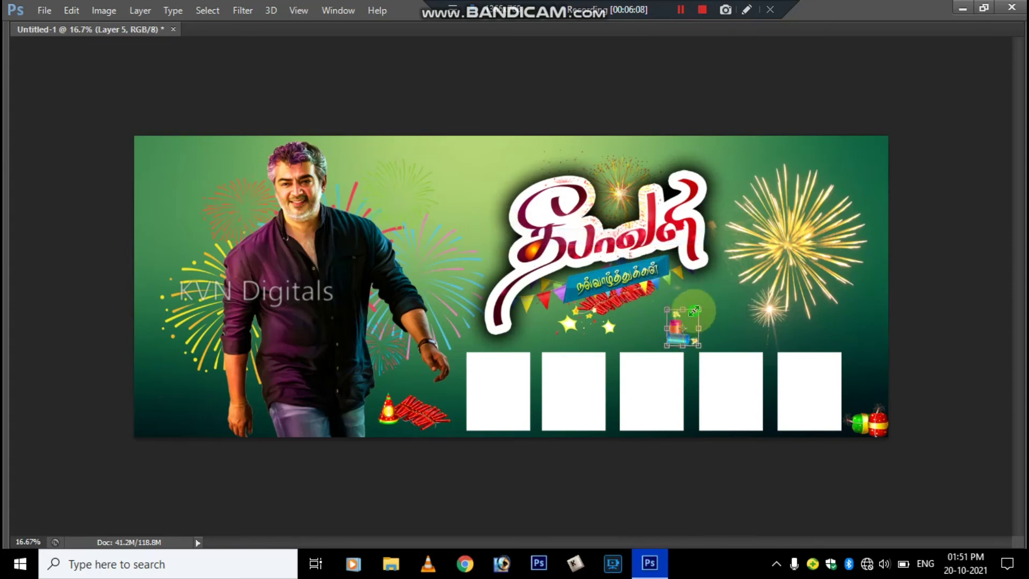
drag(694, 310, 701, 305)
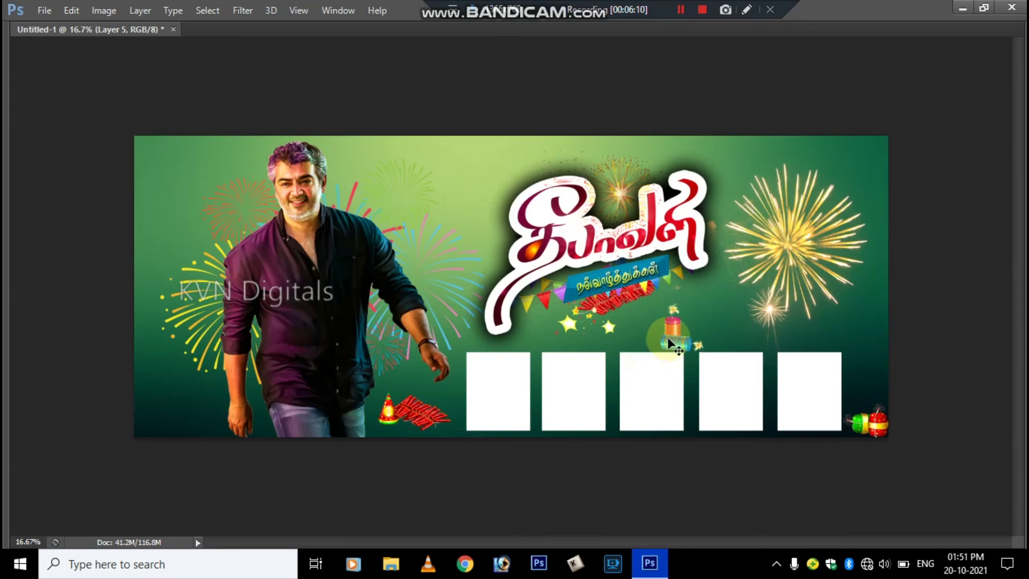
drag(666, 336, 668, 330)
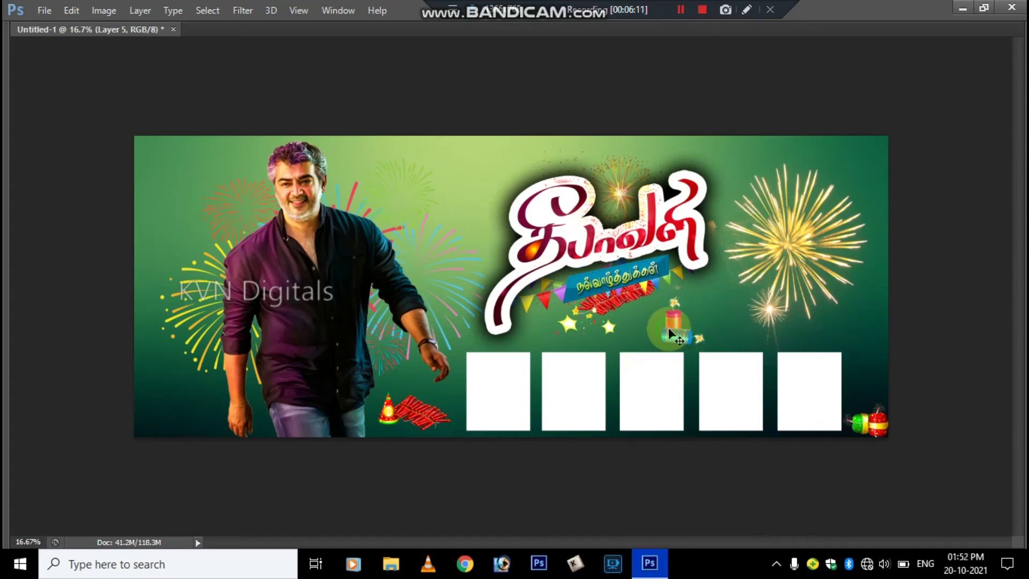
Step: Merge the five white rectangle layers, Layer 7 through Layer 7 copy 4, into a single layer
key(Tab)
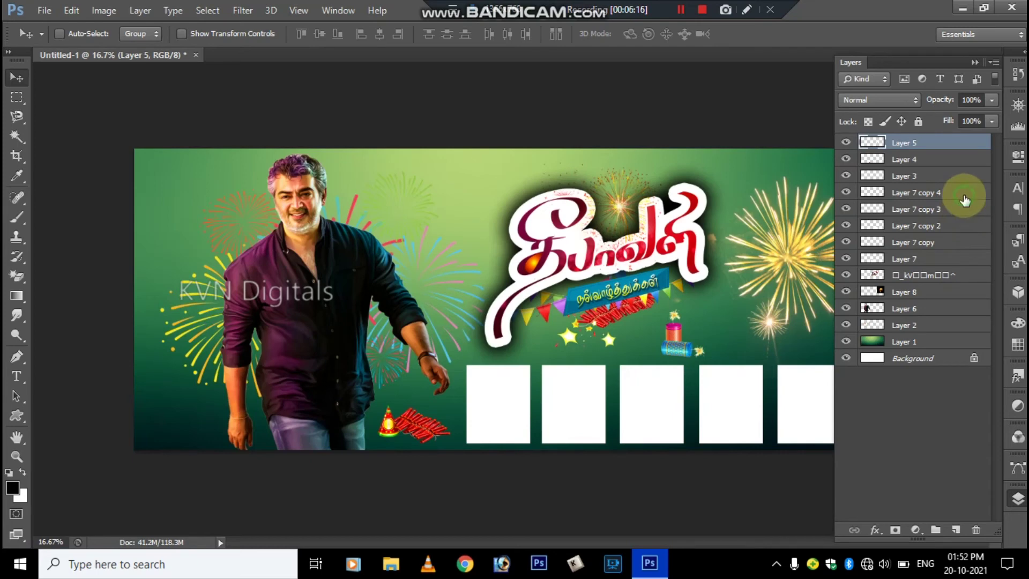
click(965, 199)
shift+click(964, 209)
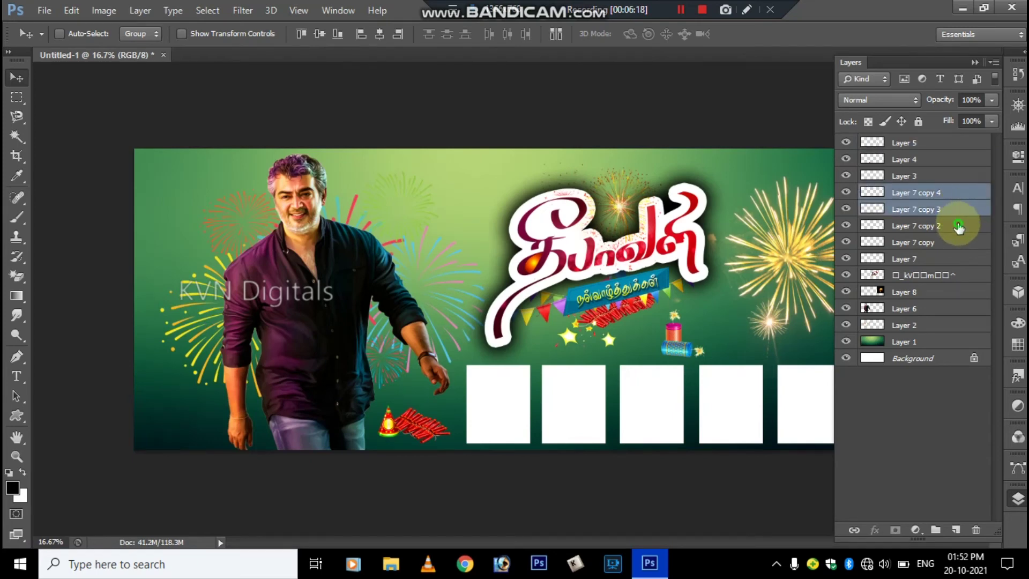
shift+click(959, 227)
shift+click(957, 248)
shift+click(956, 259)
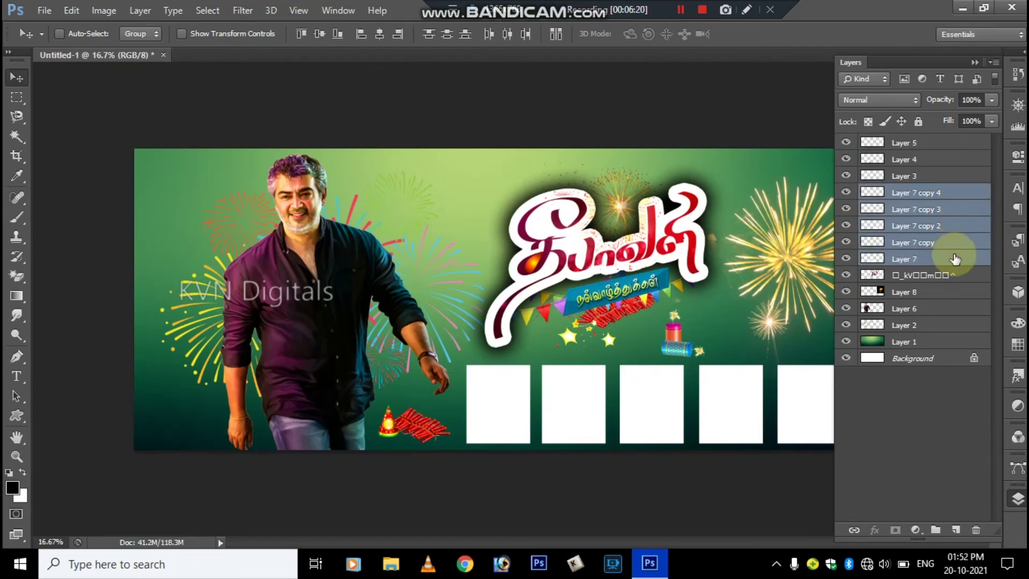
key(ctrl+e)
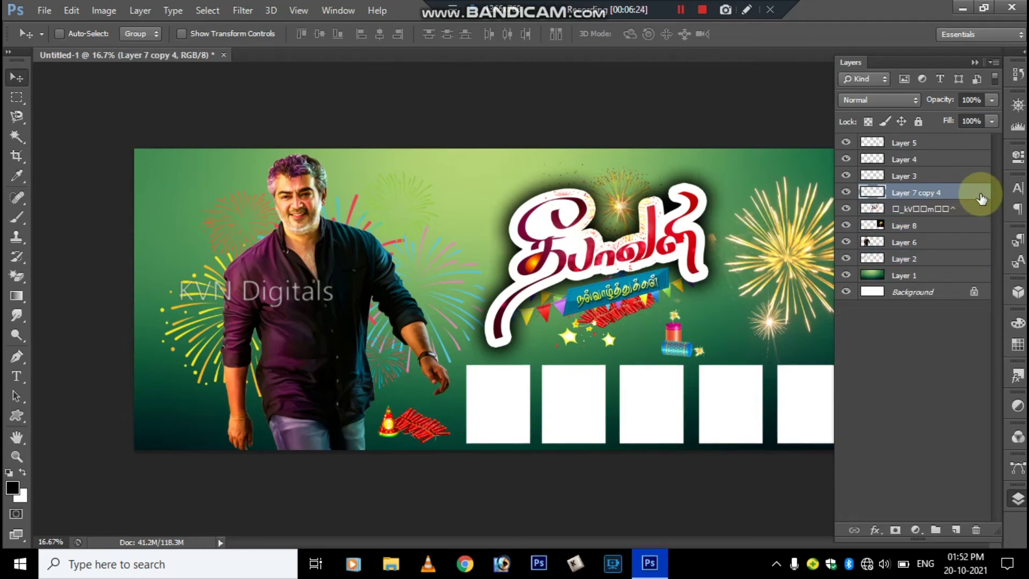
Step: Add a drop shadow to the merged white rectangles with distance 9 px and size 95 px
double_click(981, 199)
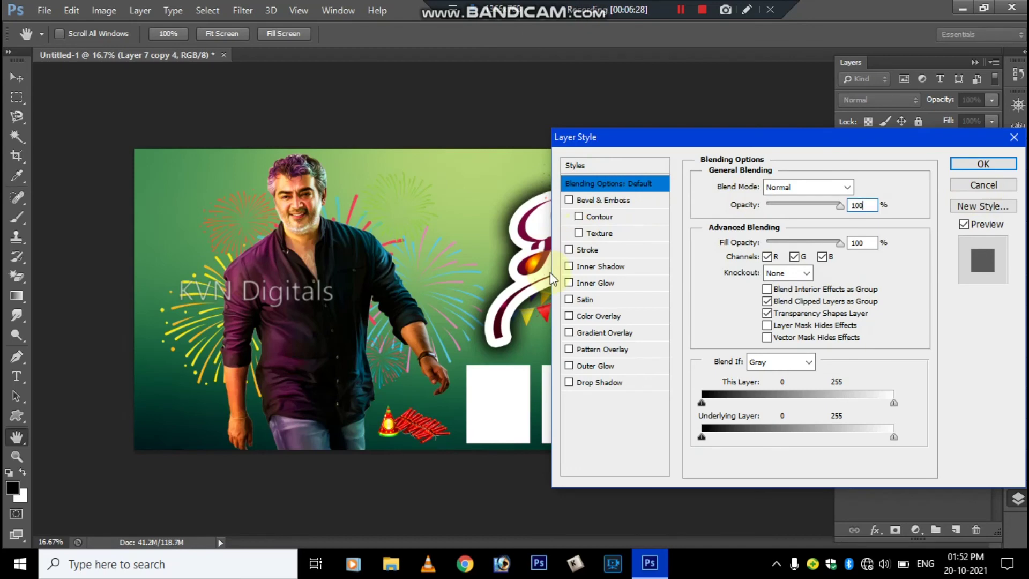
click(596, 383)
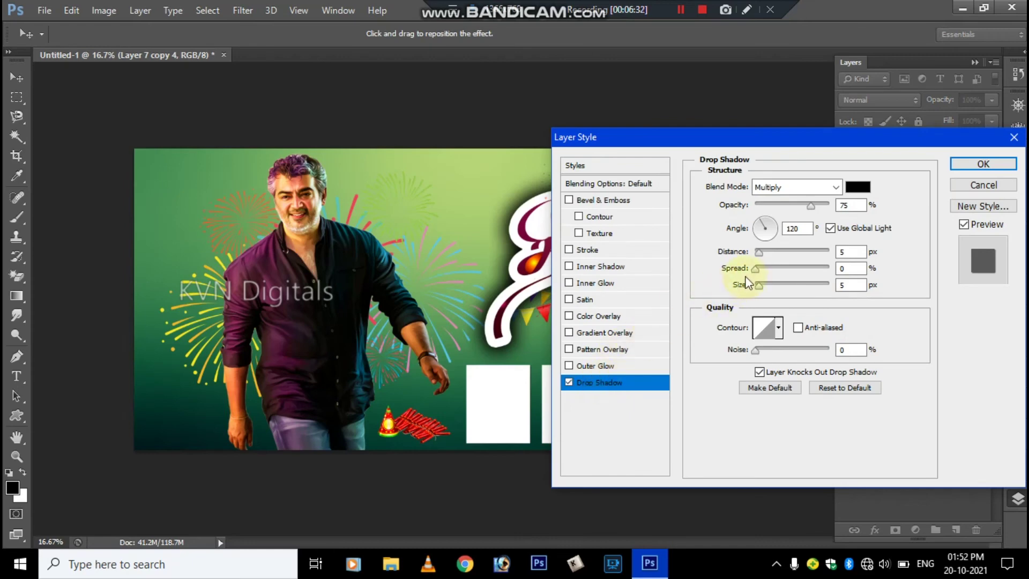
drag(757, 258, 762, 254)
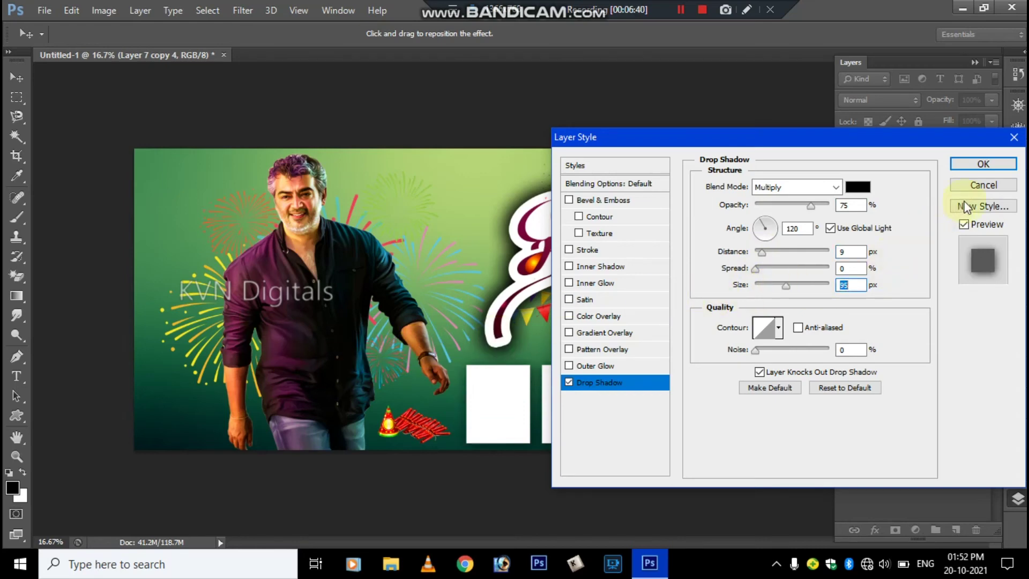
click(975, 169)
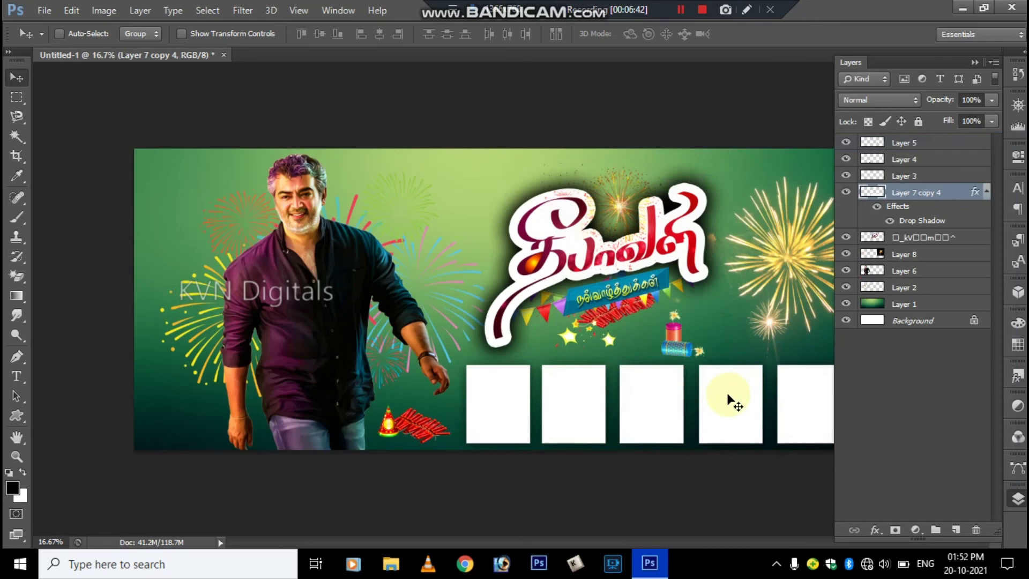
key(Tab)
Step: Nudge the Tamil Diwali title slightly up and to the right on the banner
right_click(600, 251)
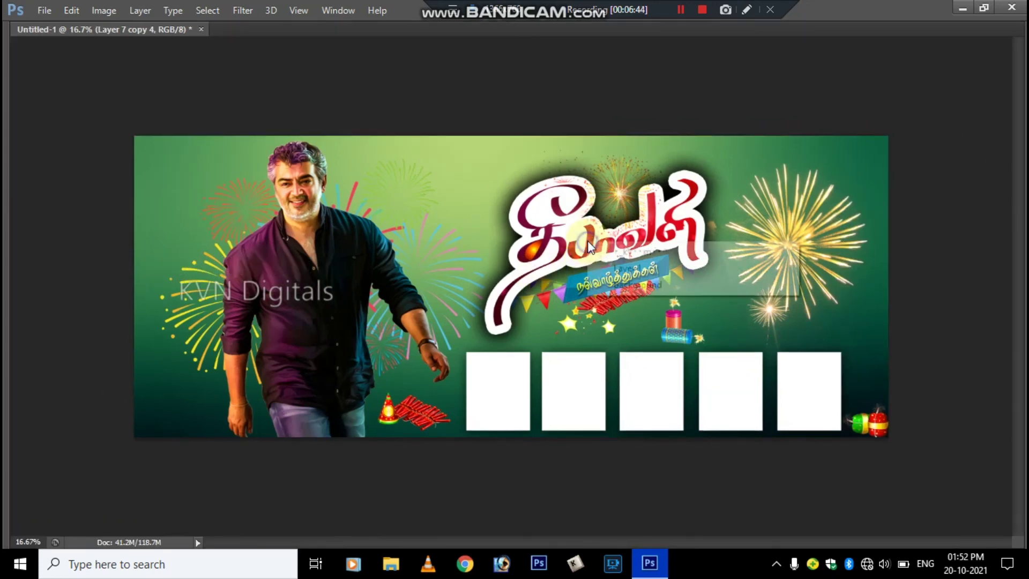
click(602, 251)
drag(589, 252, 584, 245)
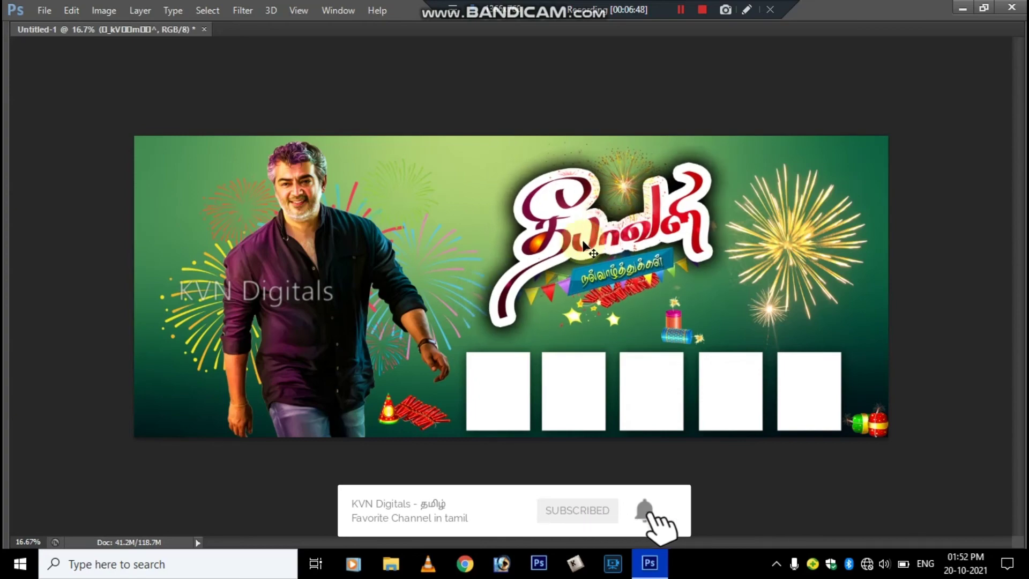
Step: Open the orange glow i MDE 5.png from the Light PNG Part-1 folder, copy it into the banner and close the source file
key(ctrl+o)
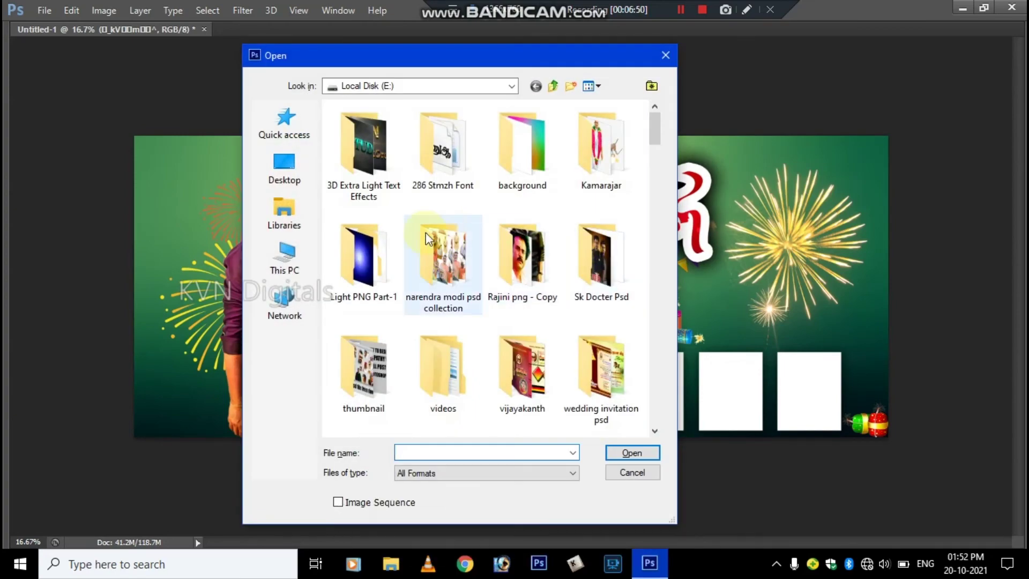
double_click(363, 260)
double_click(375, 171)
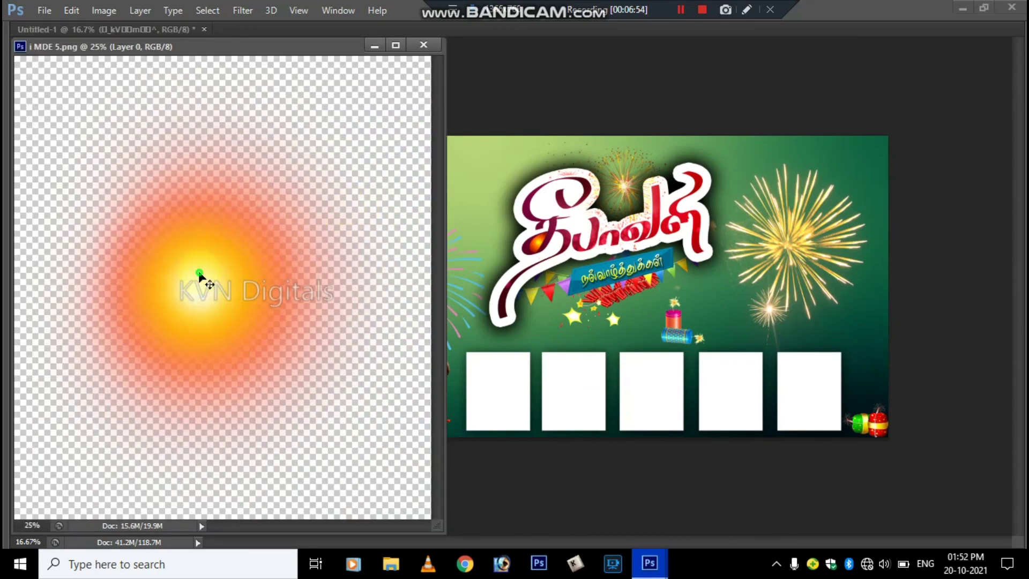
drag(202, 275, 517, 261)
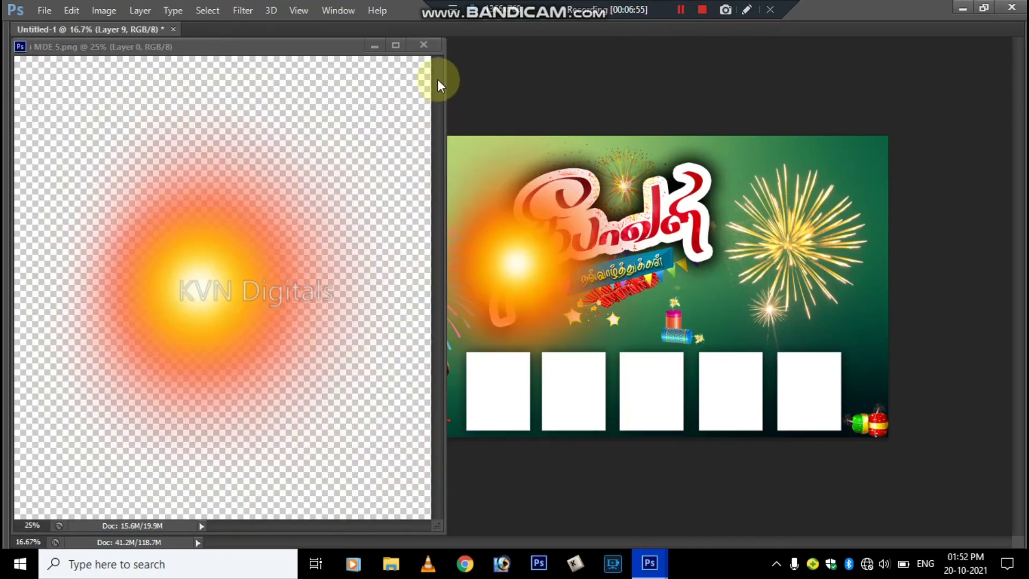
click(424, 45)
Step: Move the orange glow over the man's head and shrink it to a small flare beside his neck
drag(513, 275, 268, 201)
key(ctrl+t)
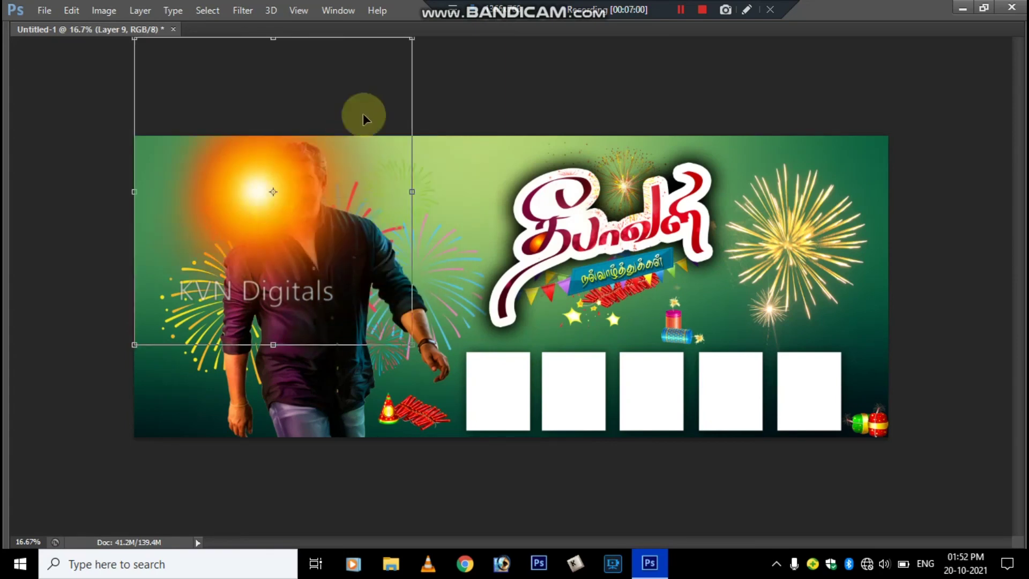
drag(412, 57, 292, 128)
key(Return)
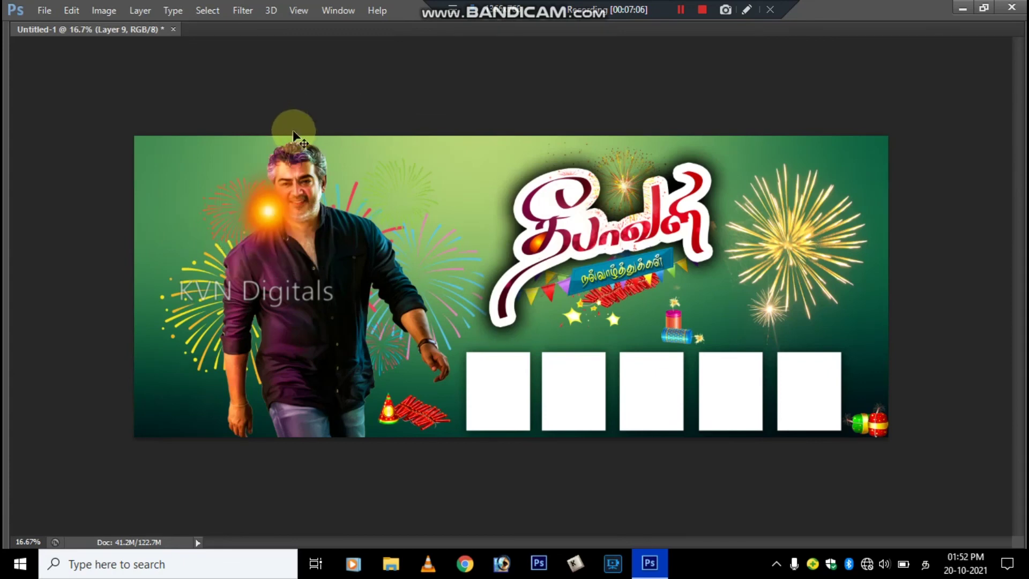
Step: Set the glow layer's blend mode to Screen and place the flare at the man's chin and collar
key(Tab)
click(913, 100)
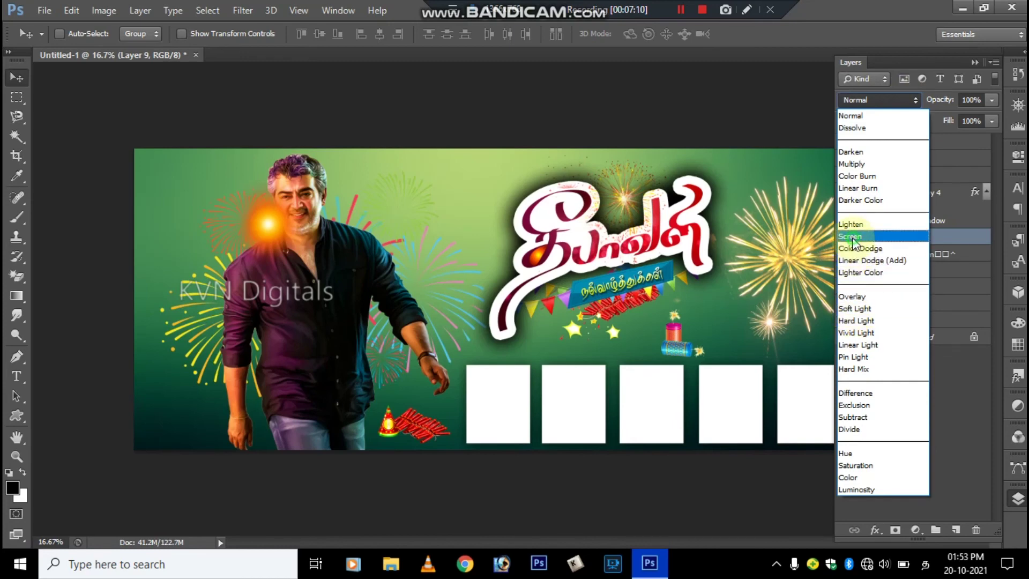
click(853, 236)
drag(266, 225, 292, 230)
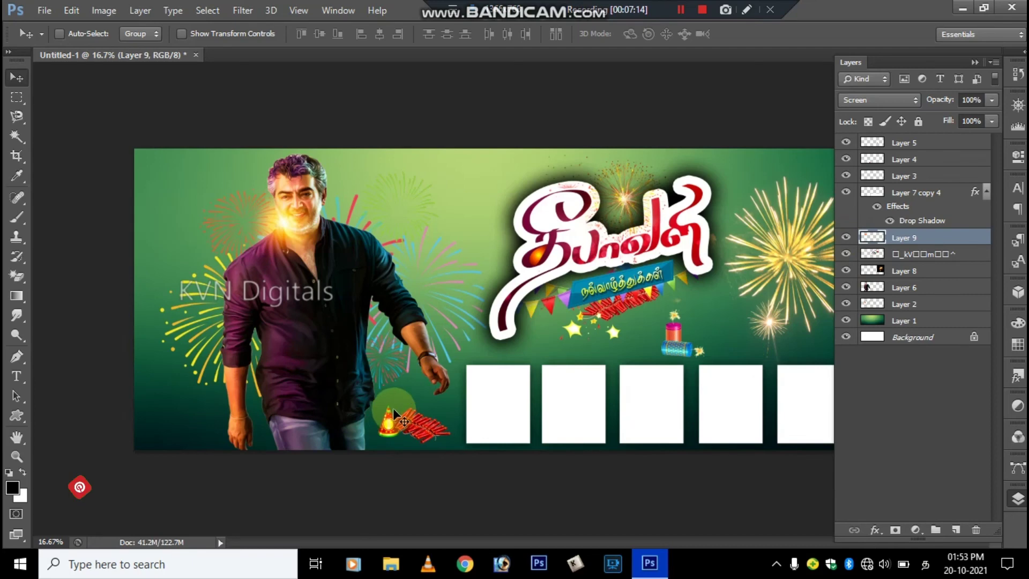
Step: Delete the glow layer, the Tamil title layer and the golden firework layer
key(Tab)
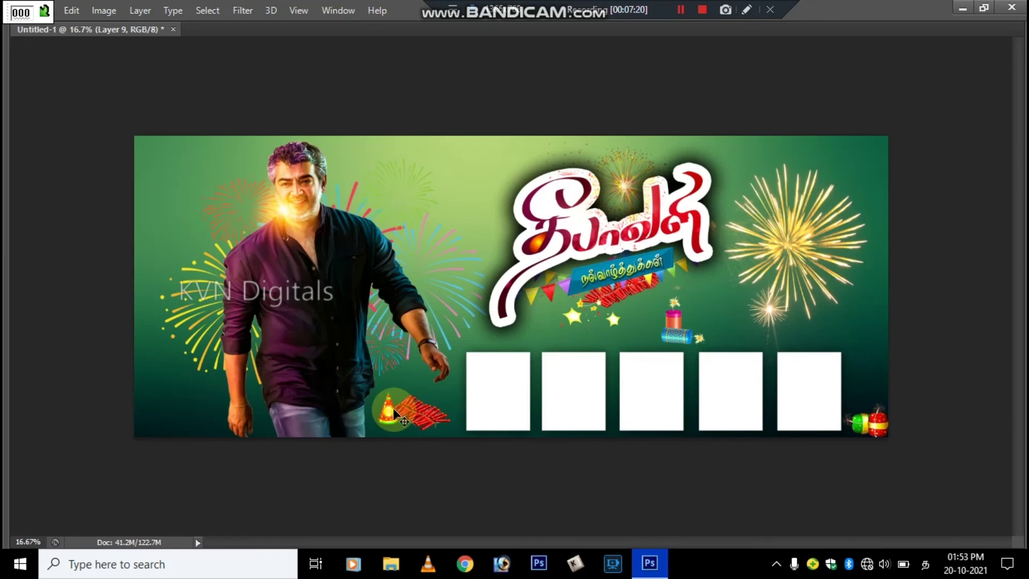
key(Delete)
key(Delete)
key(Delete)
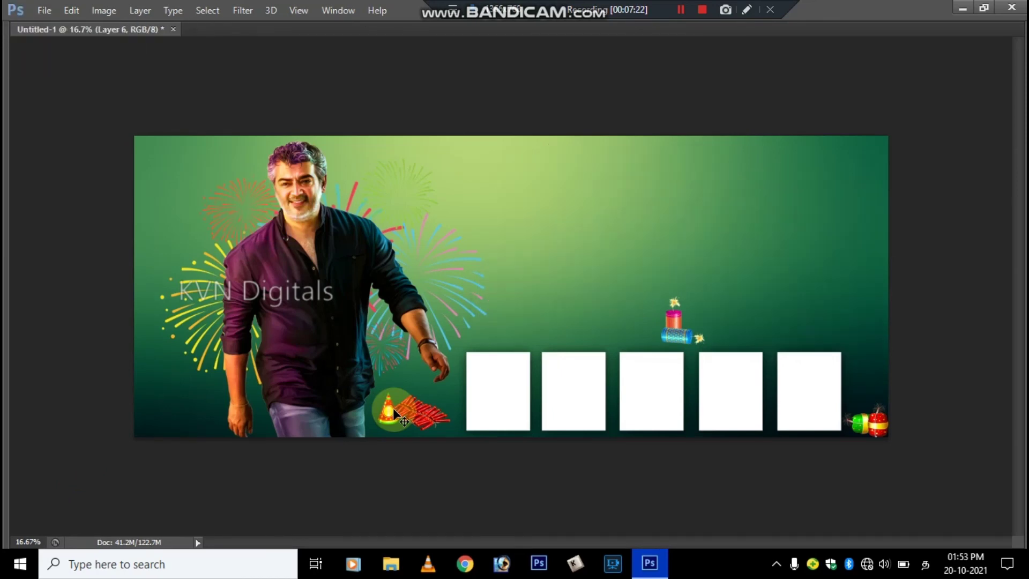
Step: Switch the keyboard input to English and restore the deleted Tamil title and golden firework layers, leaving the glow deleted
key(super+space)
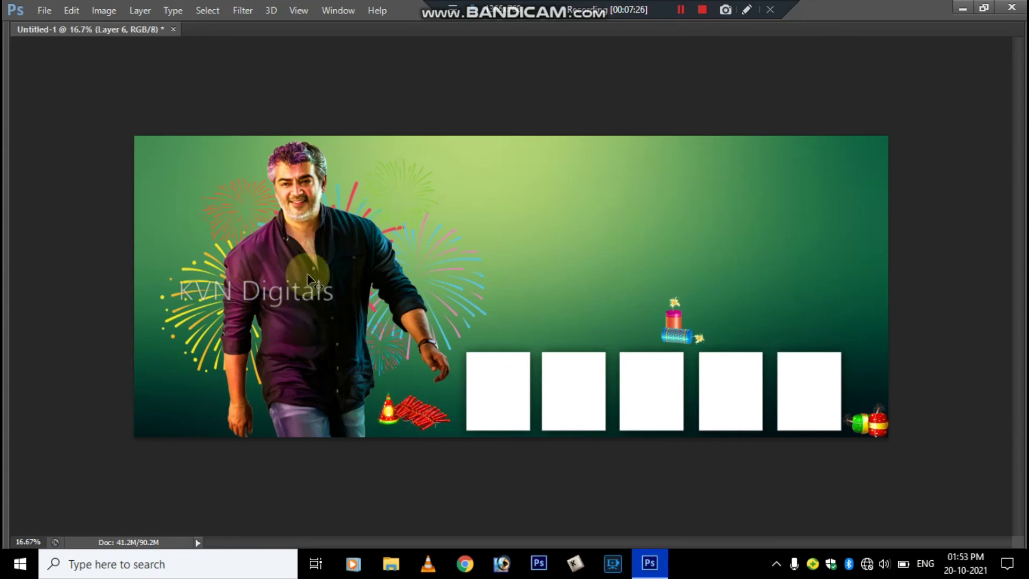
key(ctrl+shift+z)
key(ctrl+shift+z)
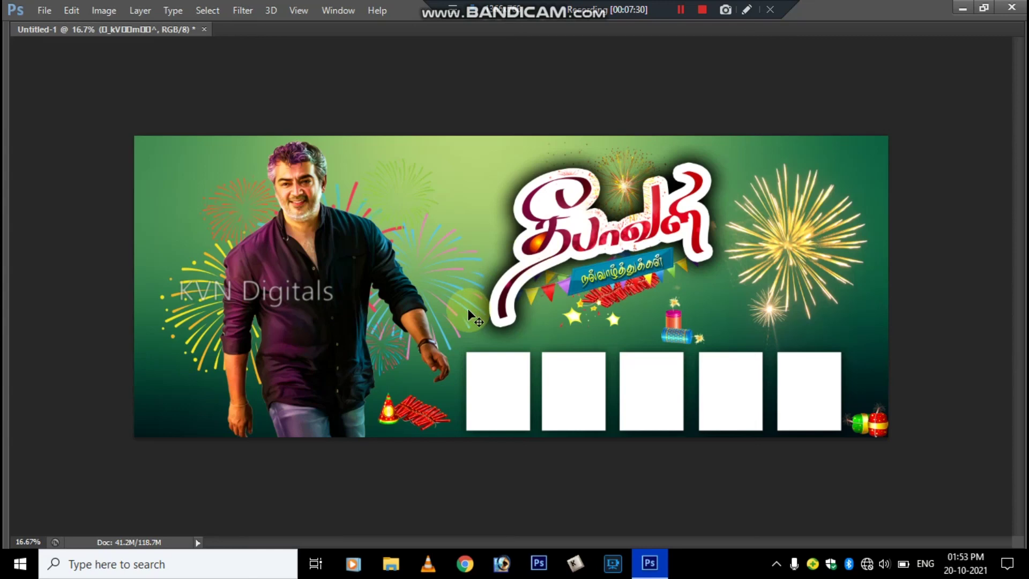
key(ctrl+plus)
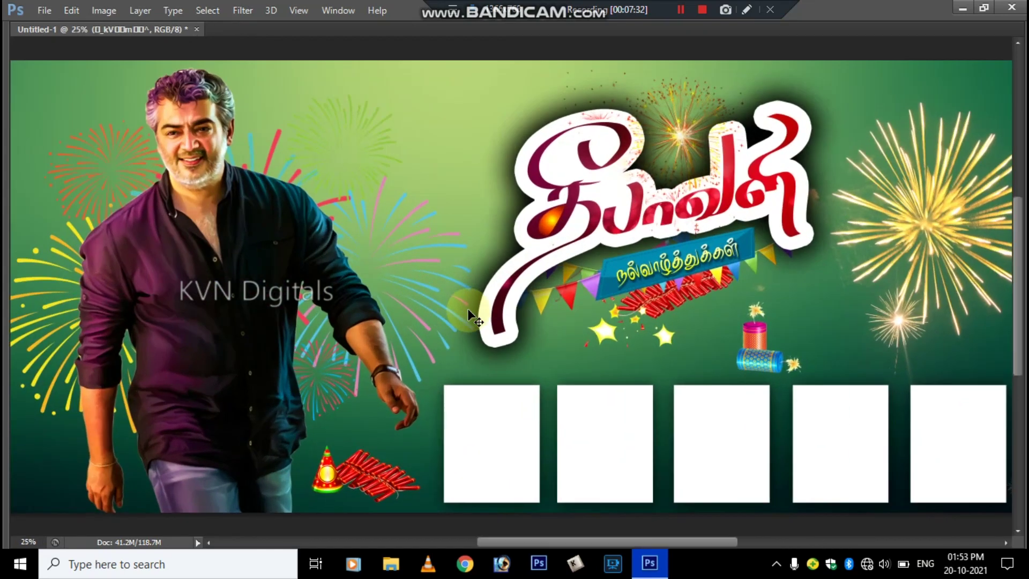
key(ctrl+minus)
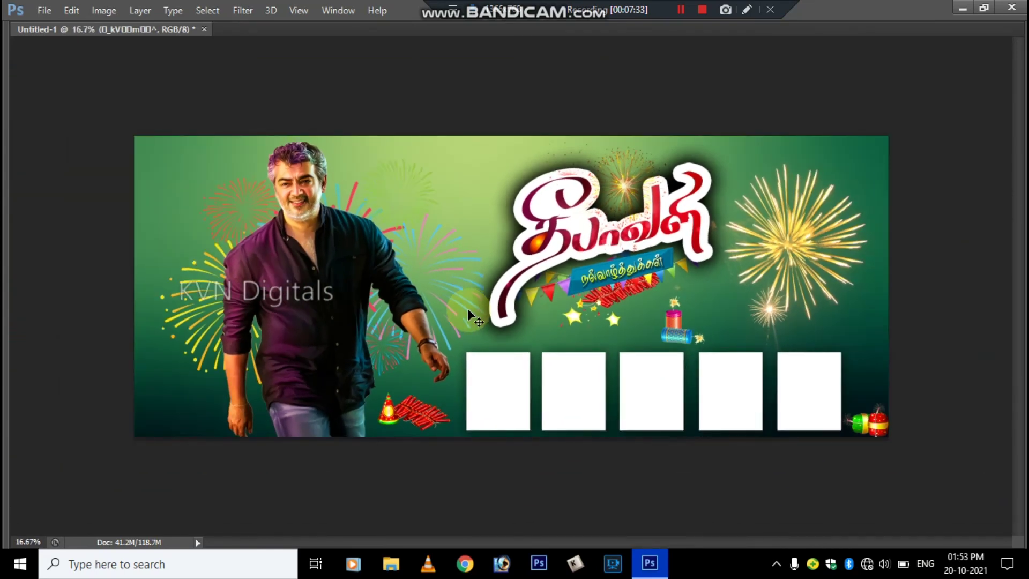